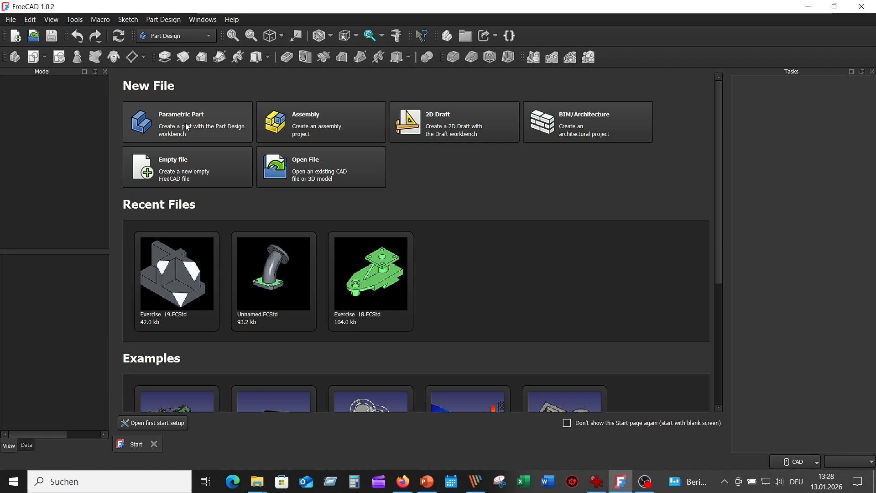
Step: Create a new parametric part file
click(187, 127)
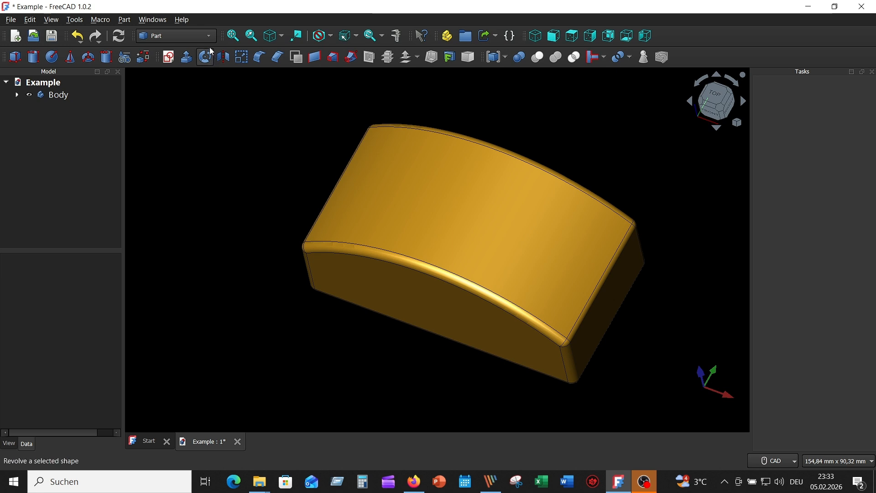
Step: Switch to the Draft workbench and place a ShapeString insertion point in front of the body at about X 7.29 mm, Y -38.33 mm
click(209, 35)
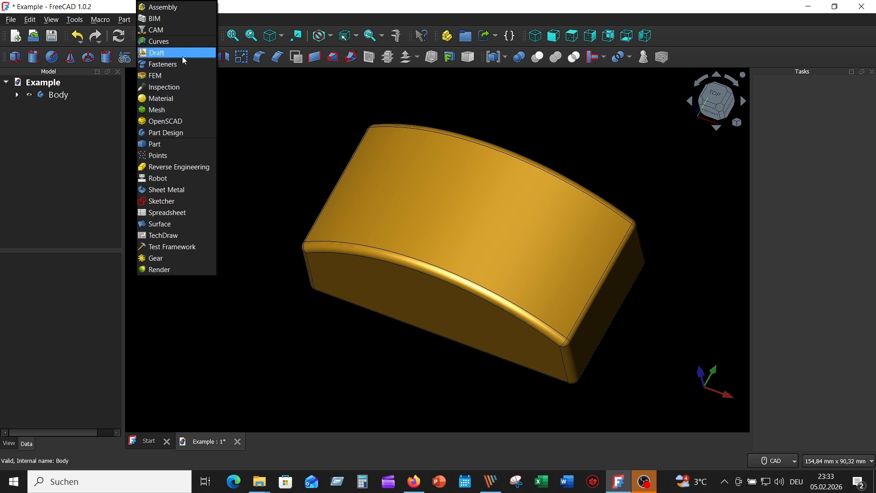
click(172, 52)
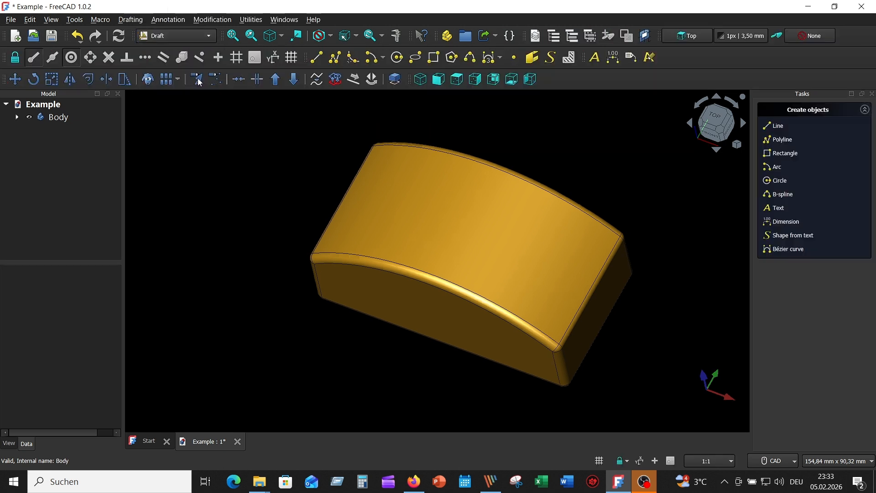
click(551, 57)
scroll(605, 195, down, 3)
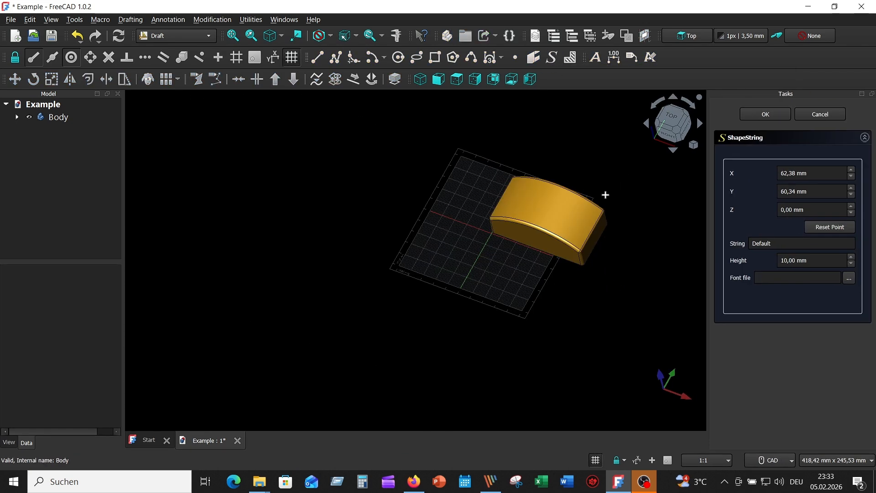
scroll(604, 193, up, 3)
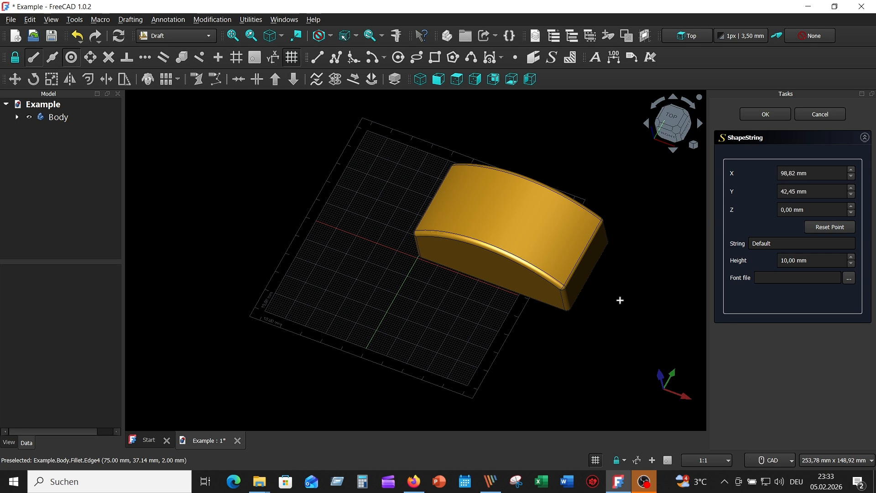
click(393, 332)
Step: Set the text string of the ShapeString to 3D-TEXT
double_click(789, 244)
text(3)
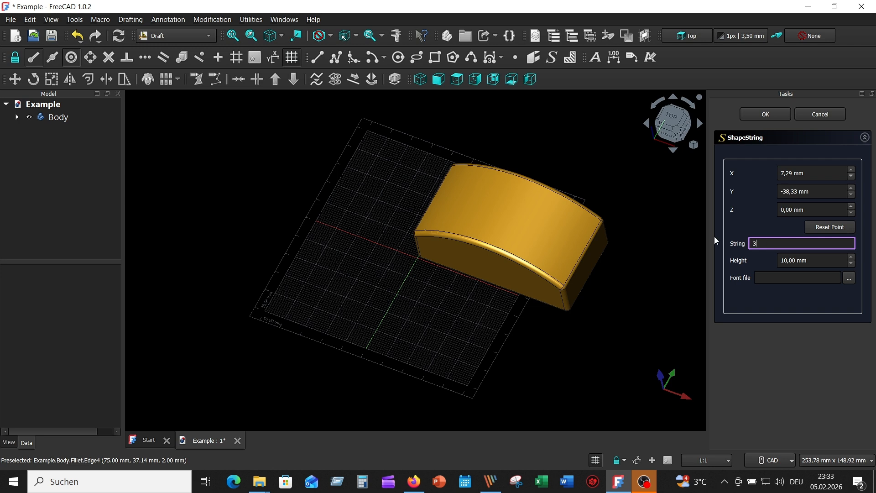
text(D-TEXT)
Step: Browse to the folder C:\Windows\Fonts for the ShapeString's font file
click(848, 278)
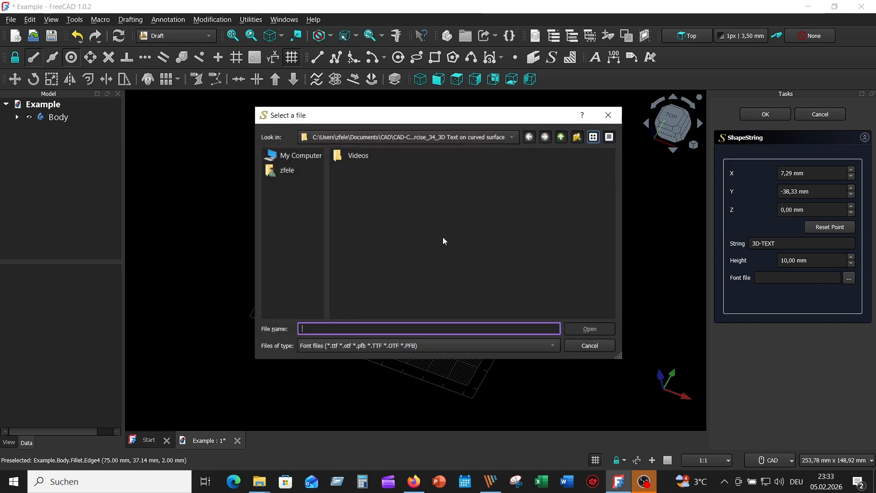
click(295, 155)
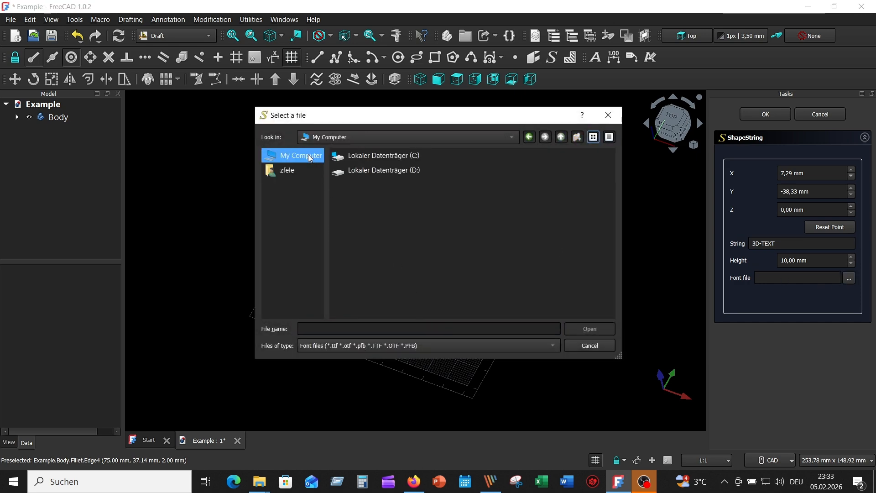
double_click(388, 157)
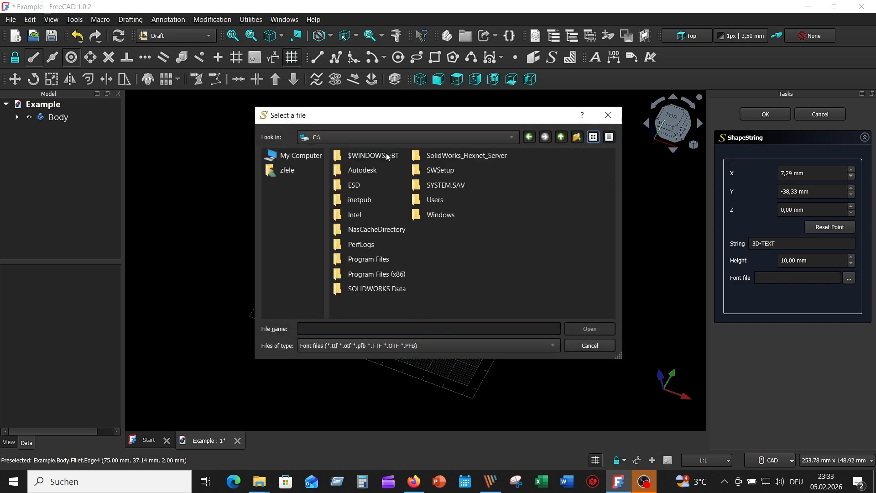
double_click(485, 219)
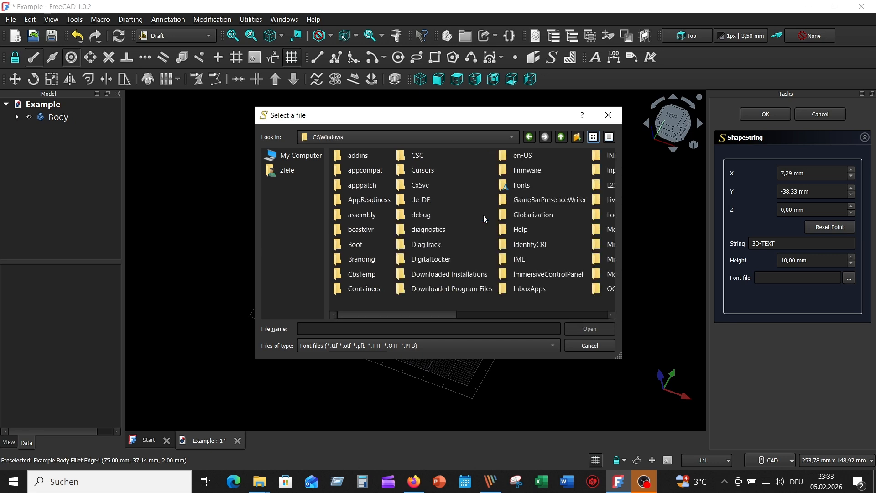
double_click(549, 190)
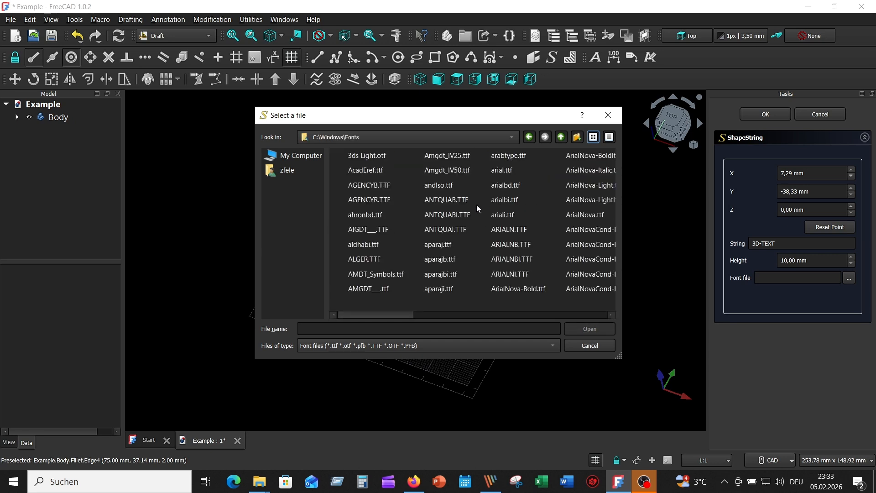
Step: Choose ELEPHNT.TTF as the font file and create the text shape
click(436, 188)
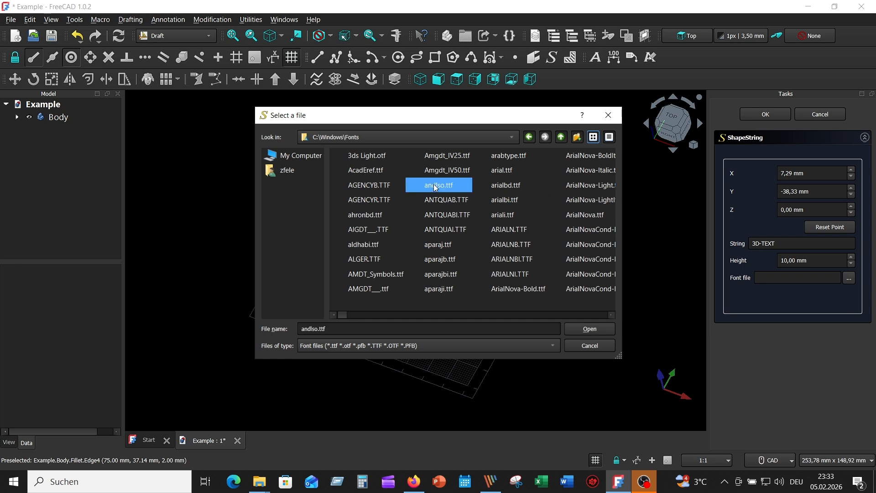
key(e)
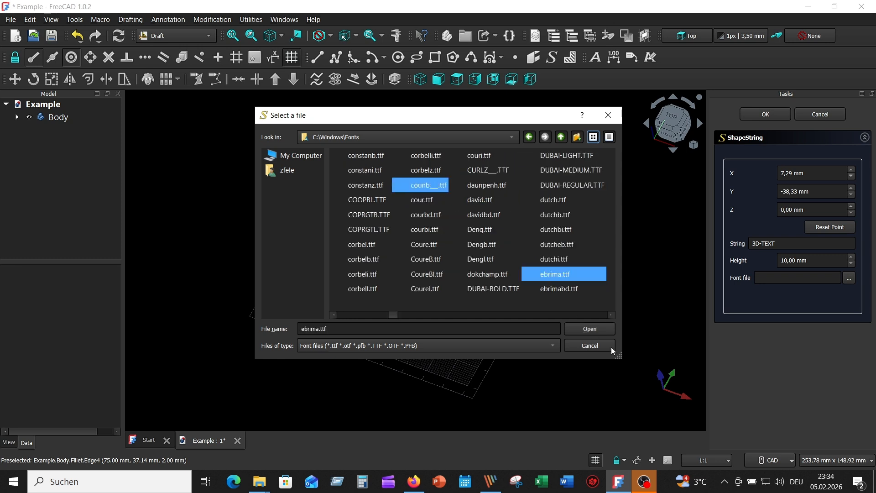
click(612, 315)
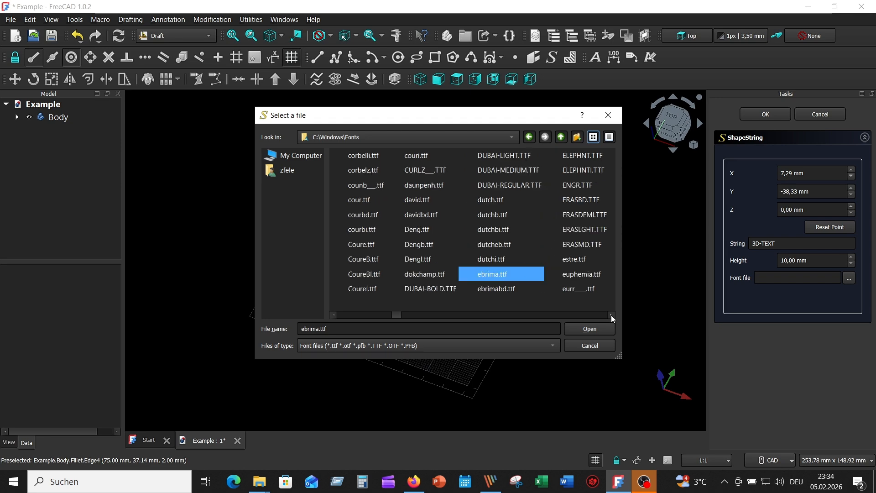
click(579, 155)
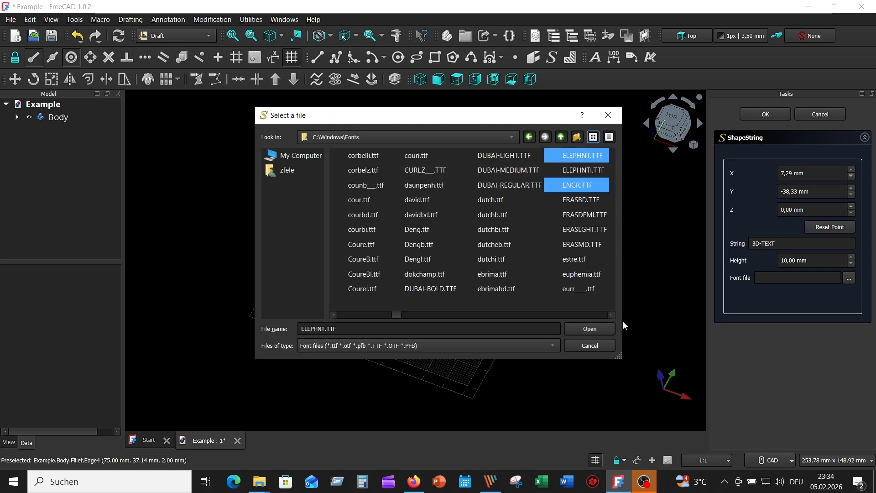
click(588, 335)
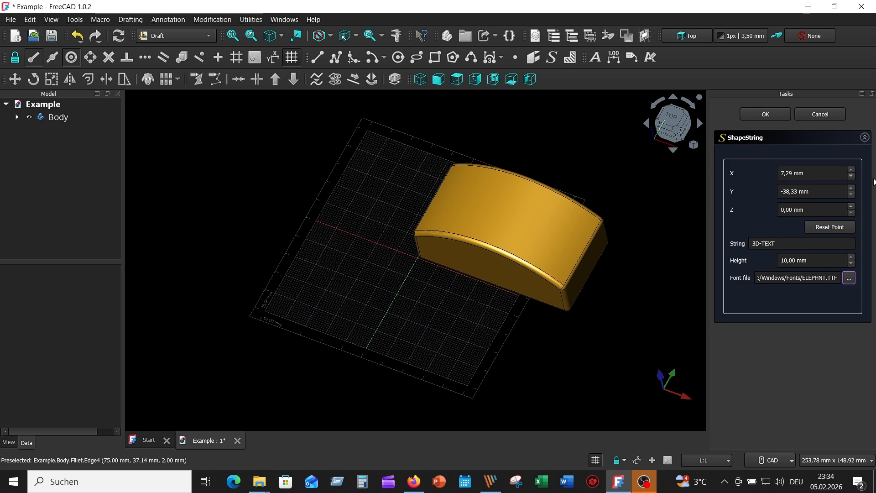
click(766, 116)
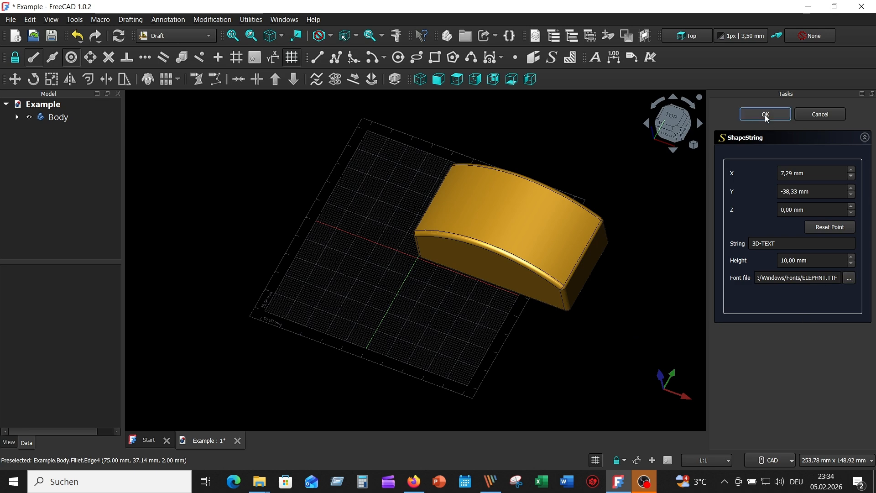
middle_drag(537, 342, 532, 296)
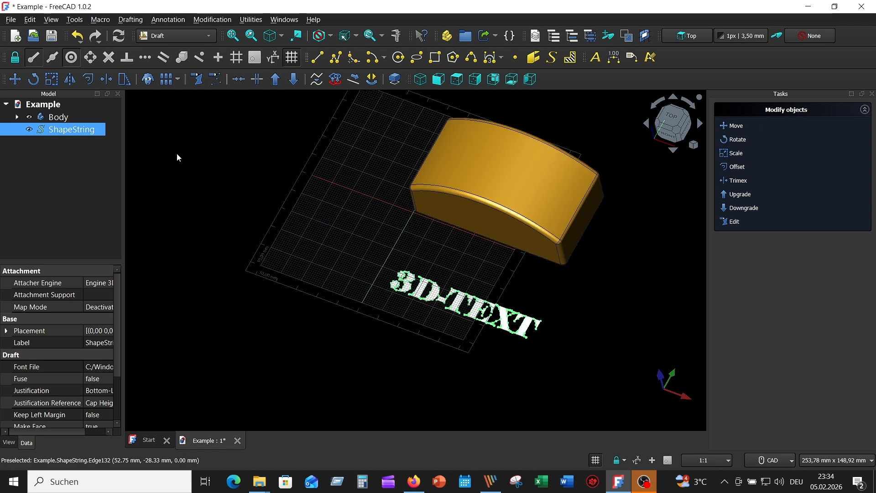
click(193, 159)
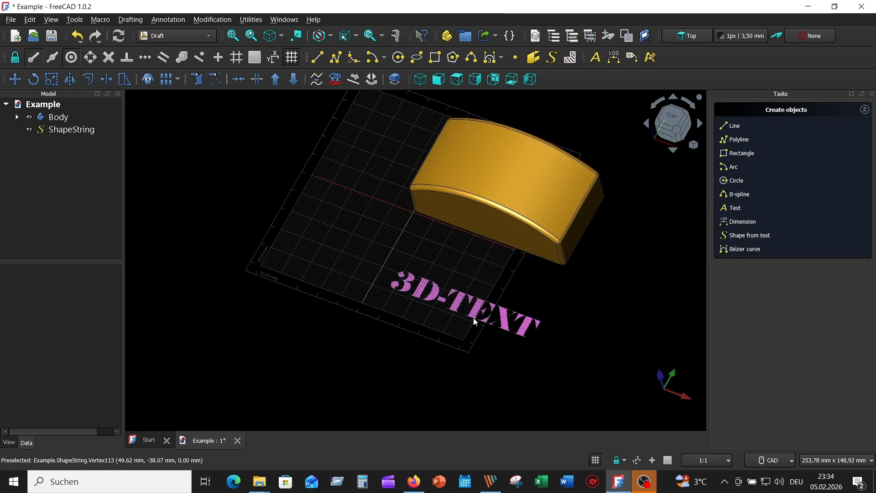
Step: Convert the ShapeString into a sketch with Draft to Sketch and hide the original ShapeString
click(87, 130)
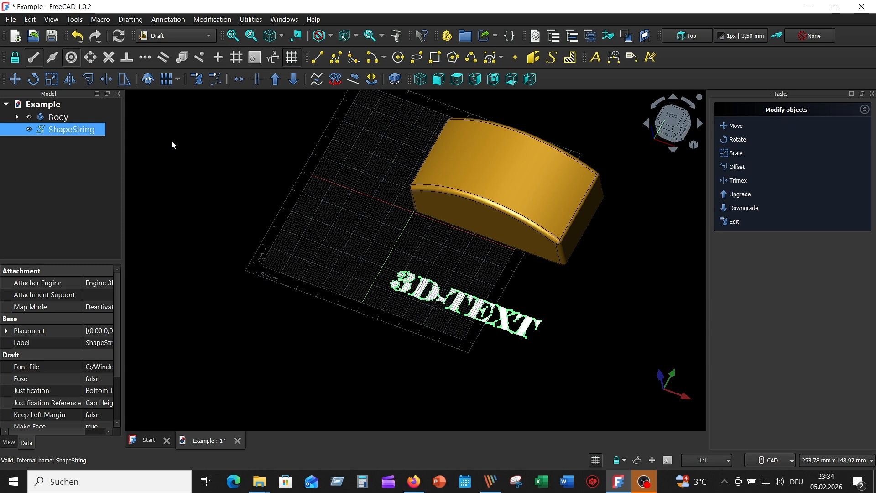
click(337, 82)
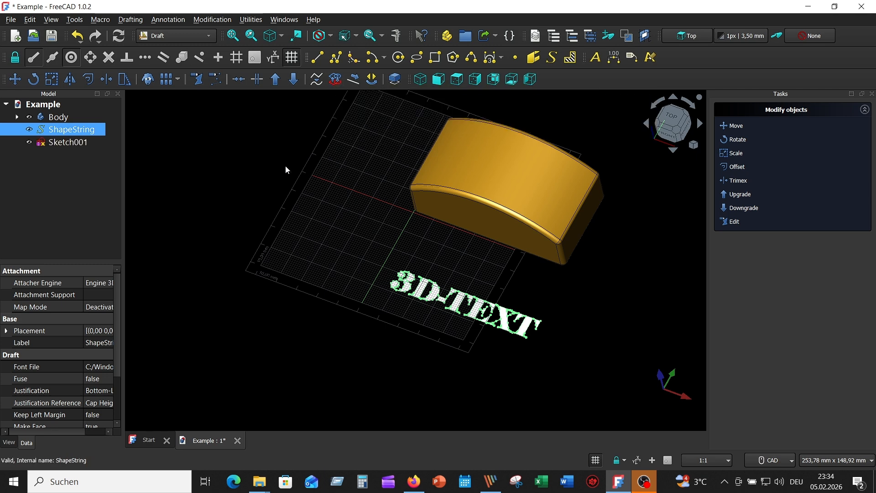
click(30, 129)
click(204, 154)
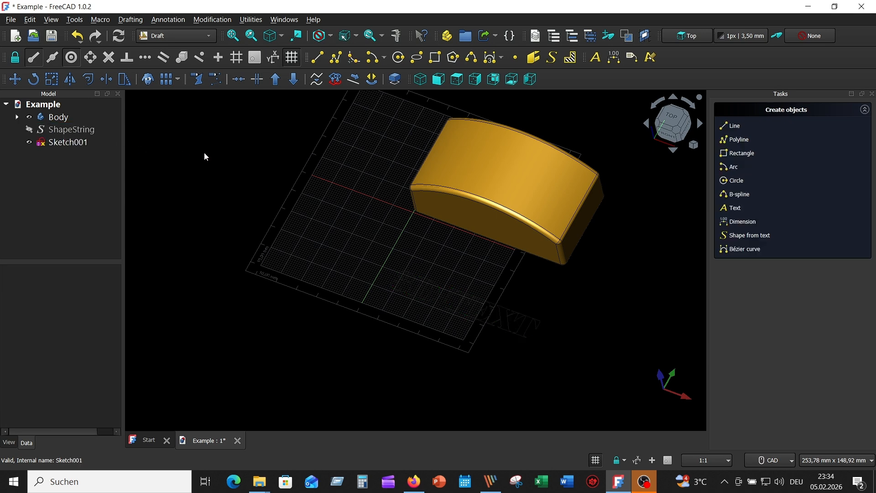
Step: Switch to the Part Design workbench
middle_drag(224, 169, 222, 118)
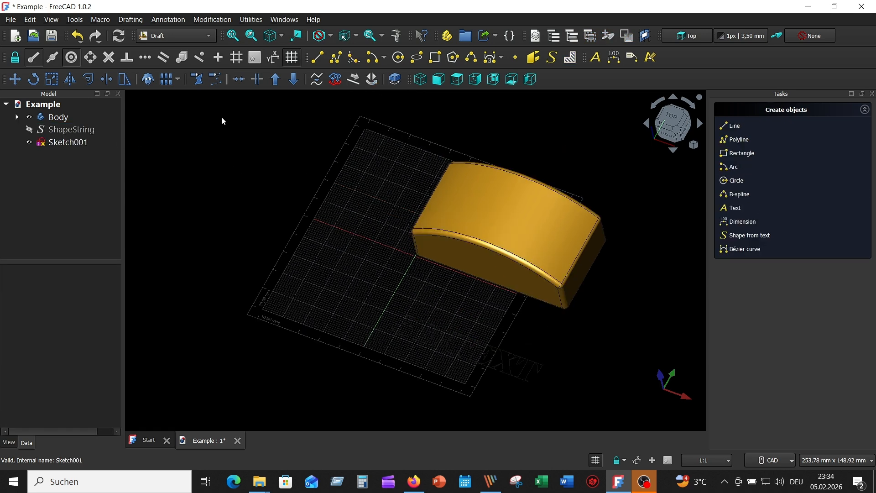
click(211, 37)
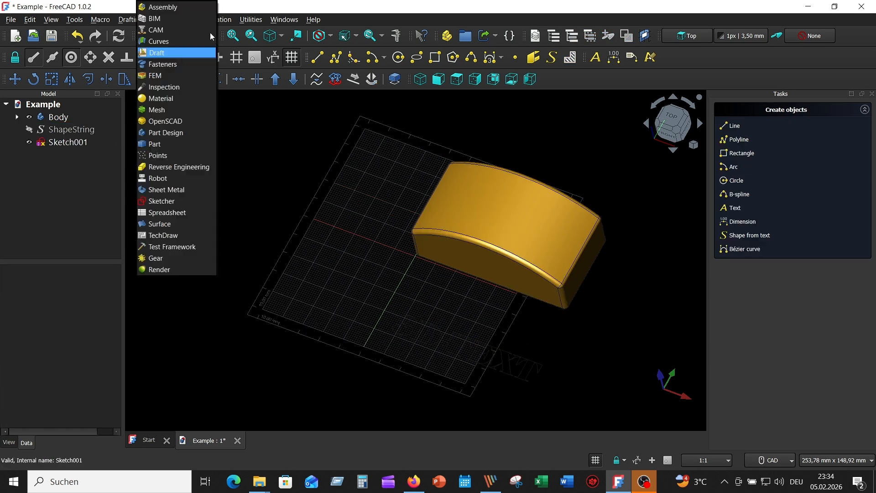
click(203, 137)
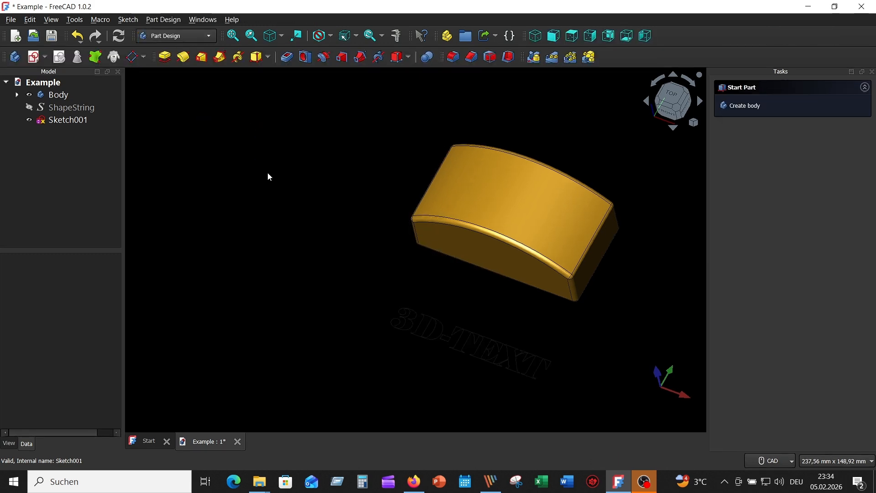
Step: Change the line color of the text sketch Sketch001 to pink #ff55ff
click(73, 121)
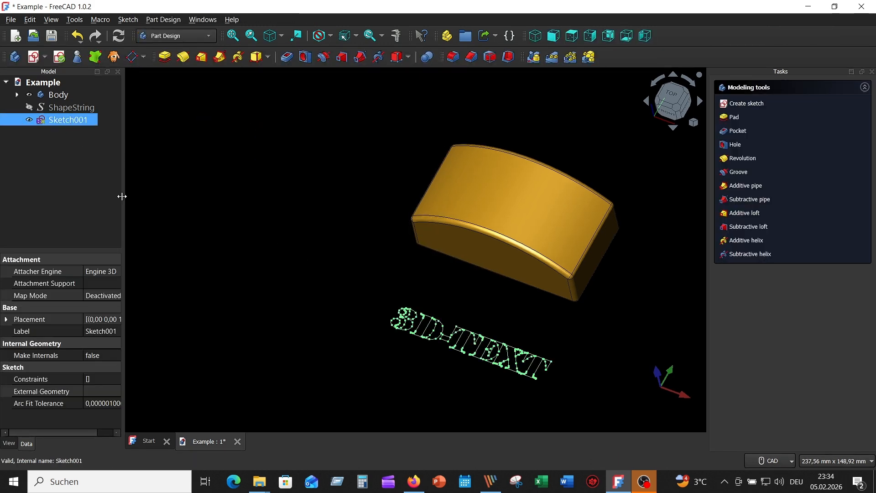
drag(122, 310, 168, 309)
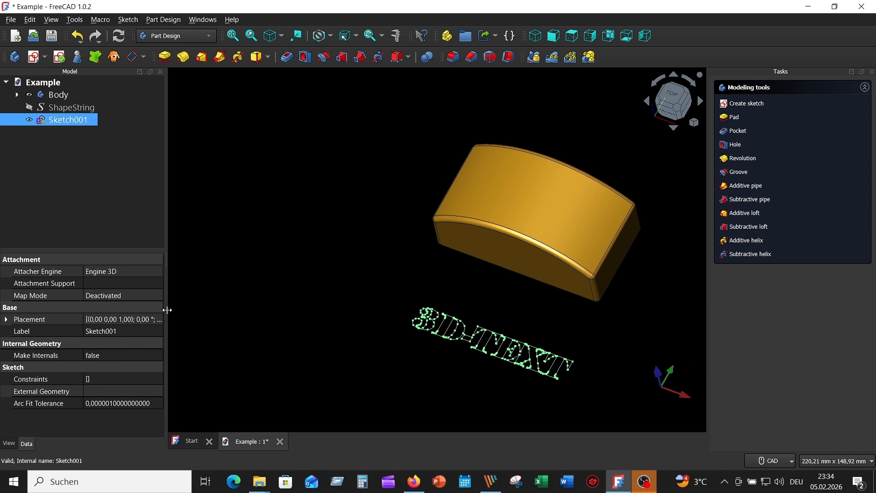
click(11, 444)
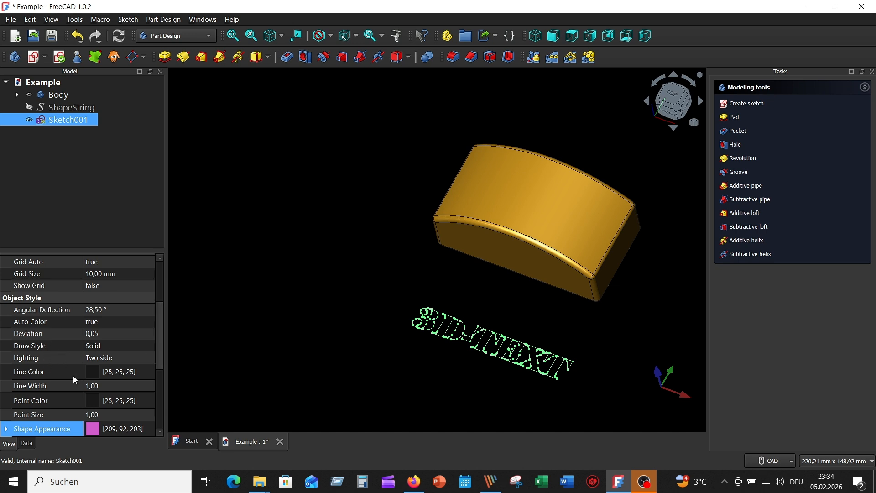
click(100, 373)
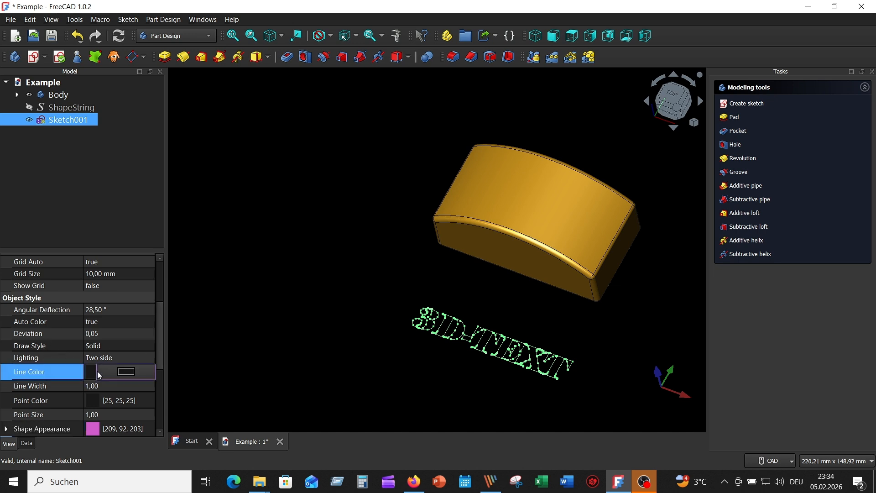
click(124, 371)
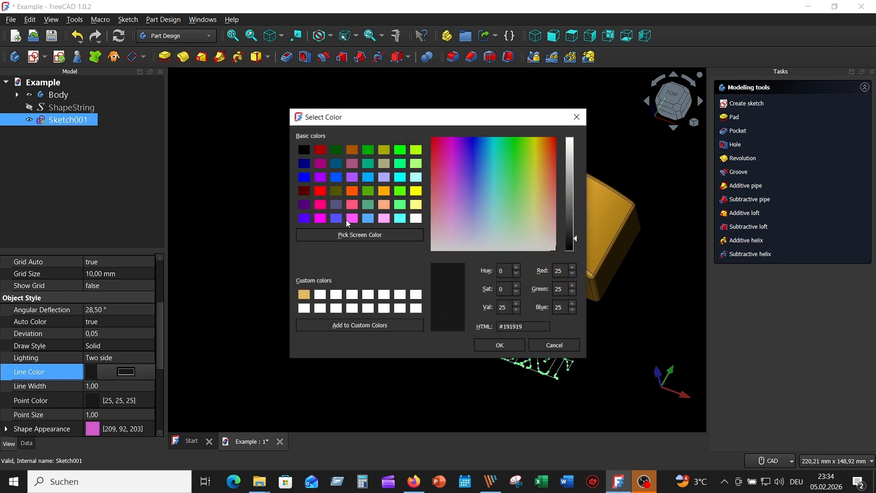
click(451, 176)
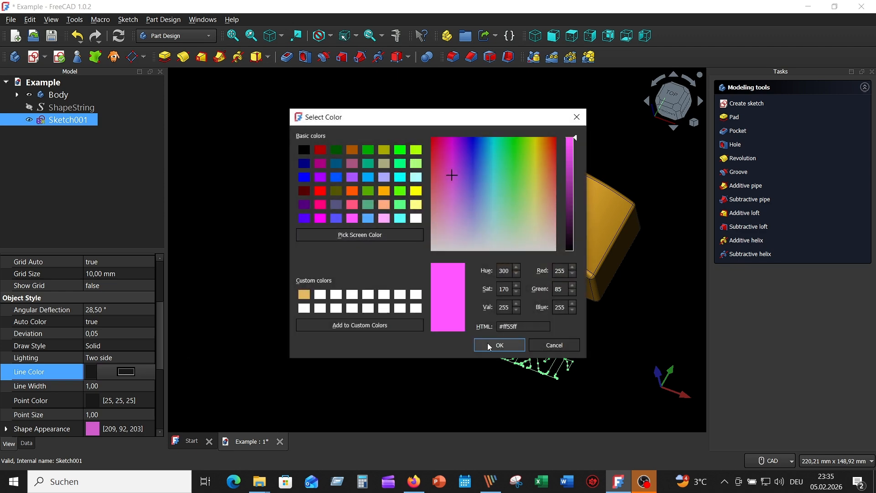
click(499, 345)
click(292, 276)
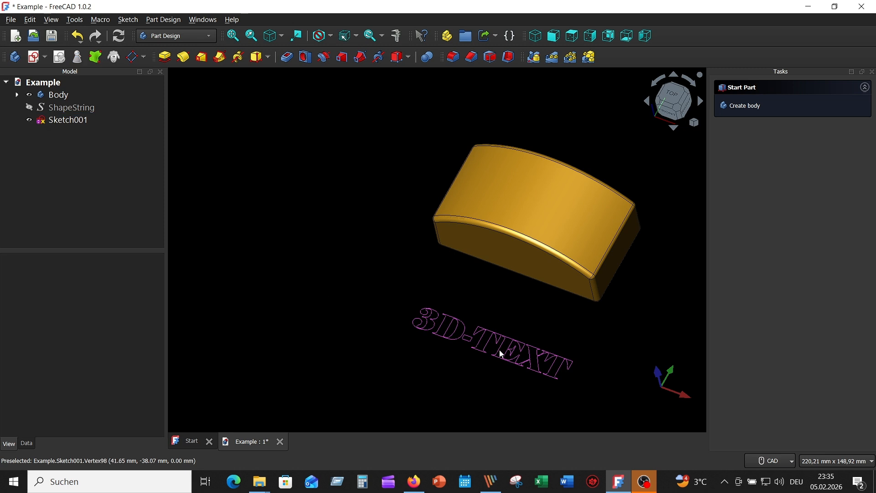
Step: Attach the text sketch Sketch001 to the body's curved top face using the suggested Inertia 2-3 attachment mode
click(79, 121)
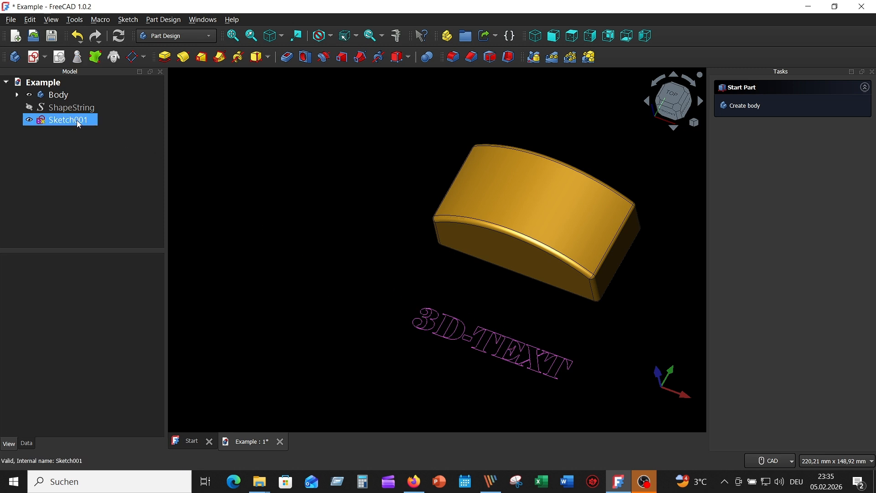
click(270, 173)
click(507, 190)
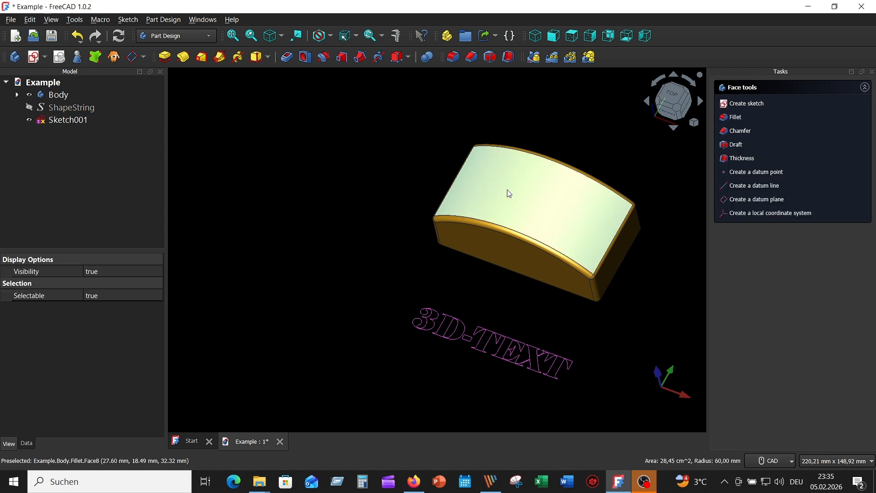
click(47, 58)
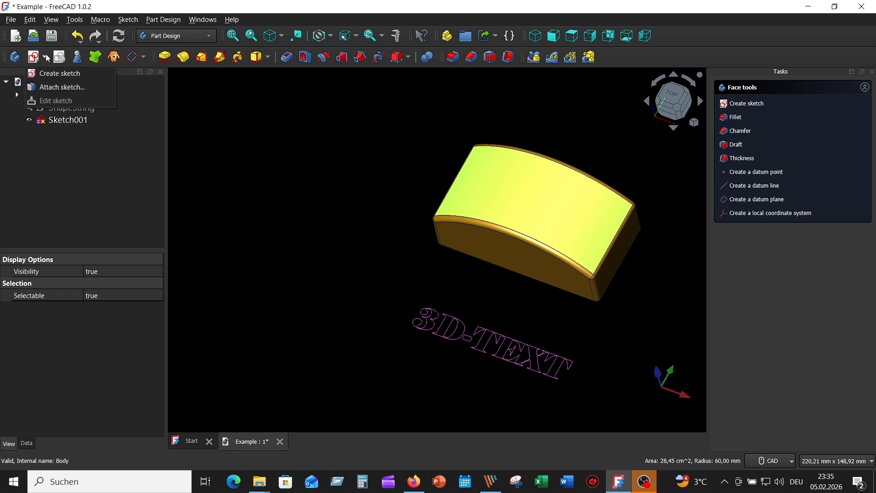
click(93, 88)
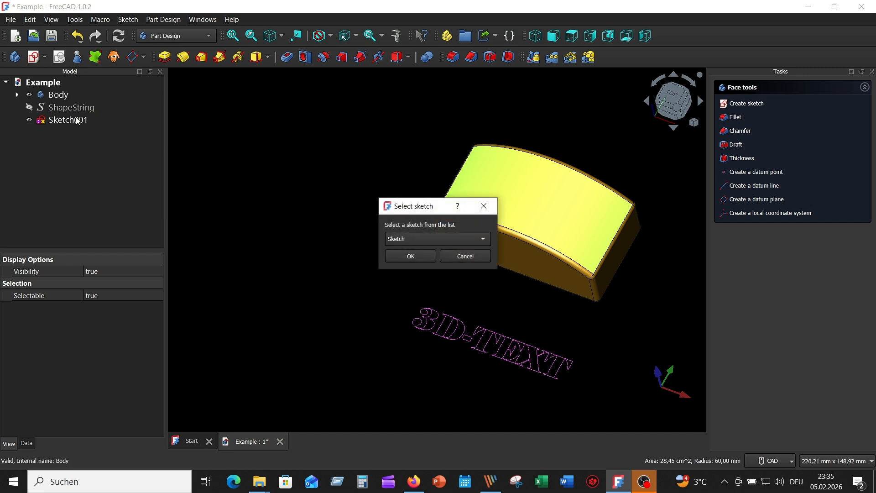
click(481, 237)
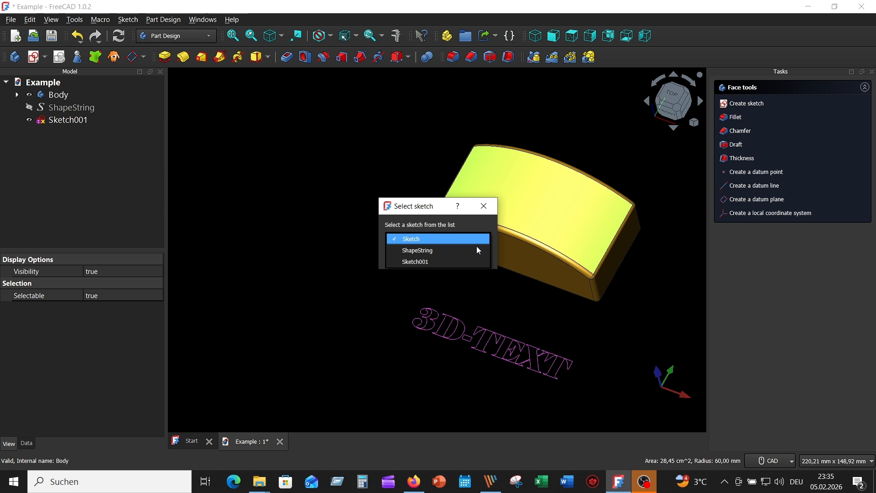
click(448, 262)
click(410, 256)
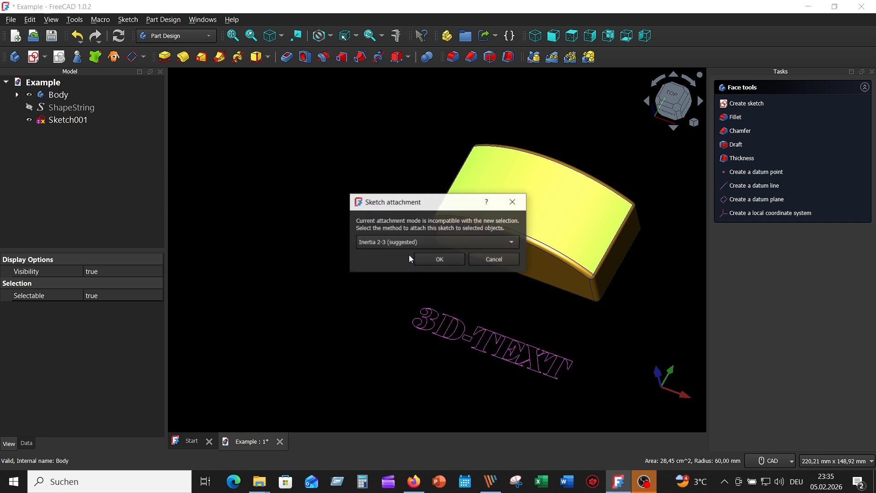
click(436, 260)
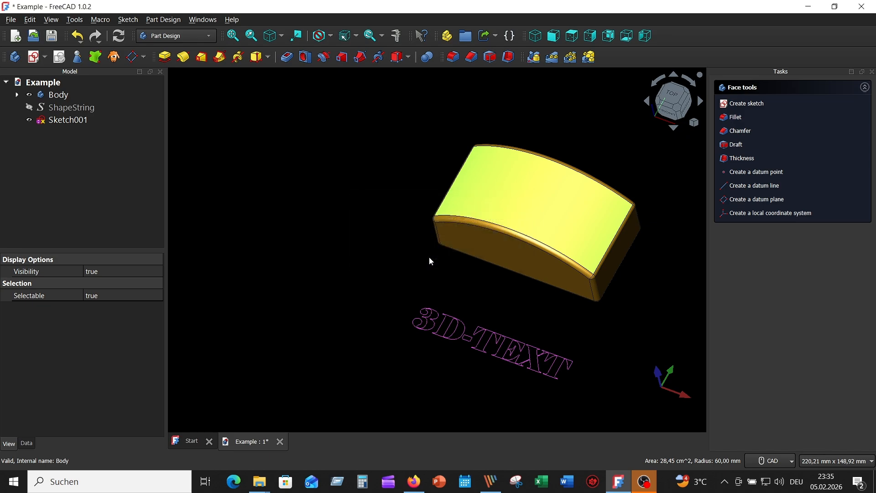
scroll(390, 260, down, 2)
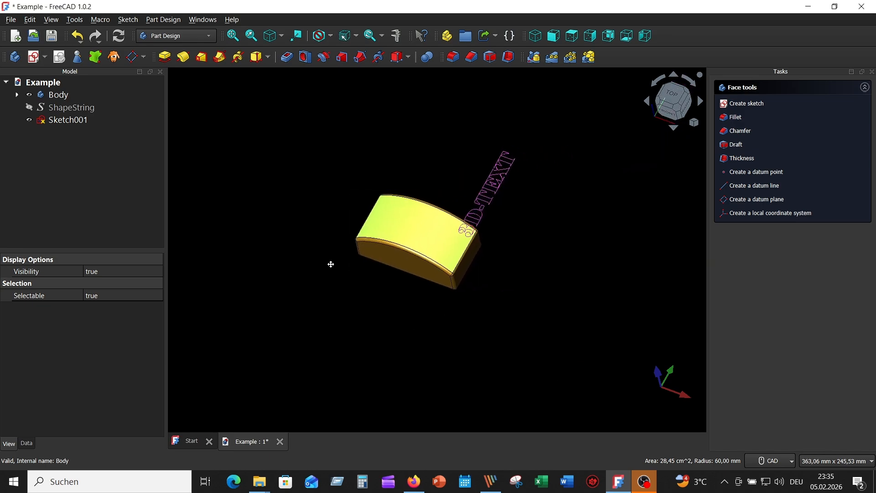
scroll(335, 260, up, 3)
Step: Edit Sketch001, draw a construction rectangle about 77 × 16 mm around the 3D-TEXT outlines, and close the sketch
click(72, 120)
double_click(73, 119)
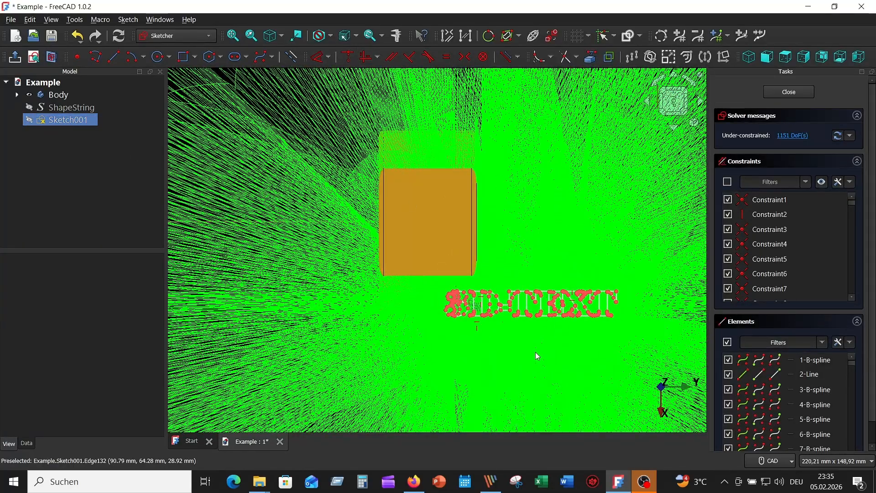
middle_drag(535, 352, 502, 275)
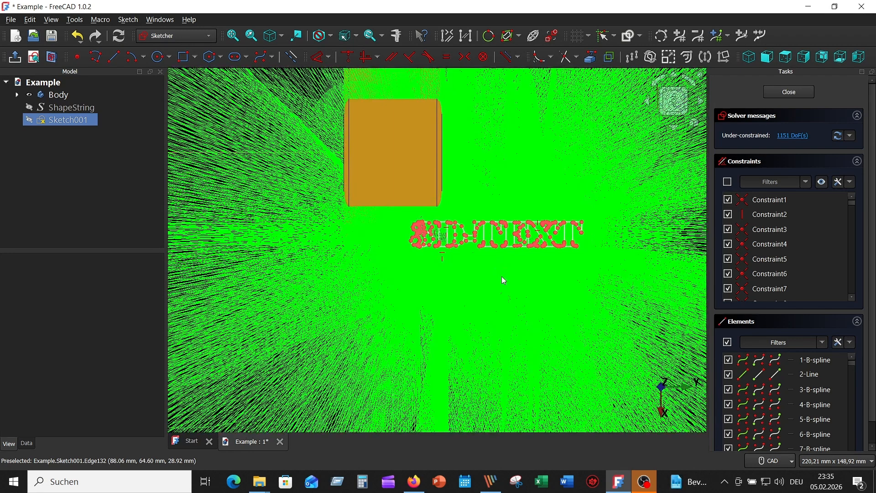
scroll(504, 280, up, 3)
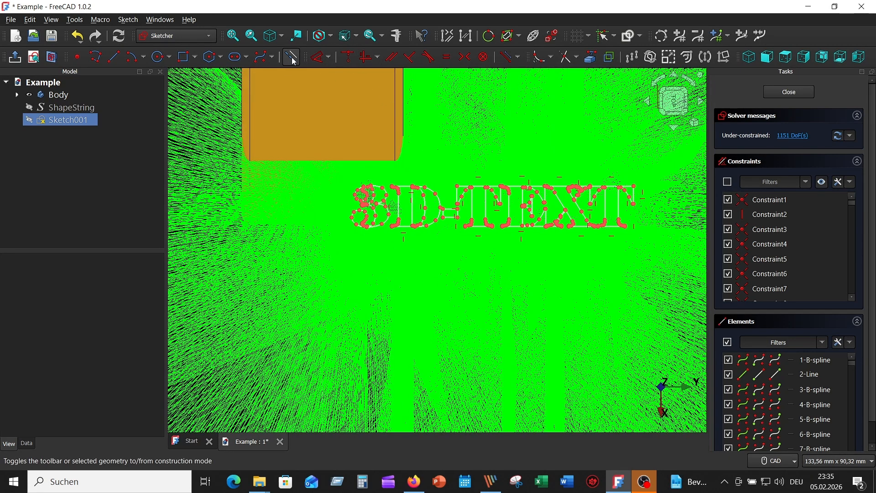
click(189, 58)
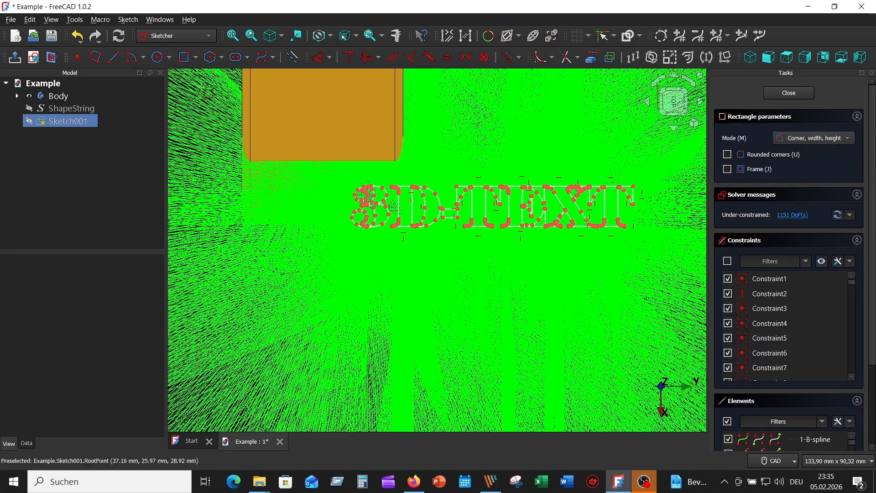
click(347, 178)
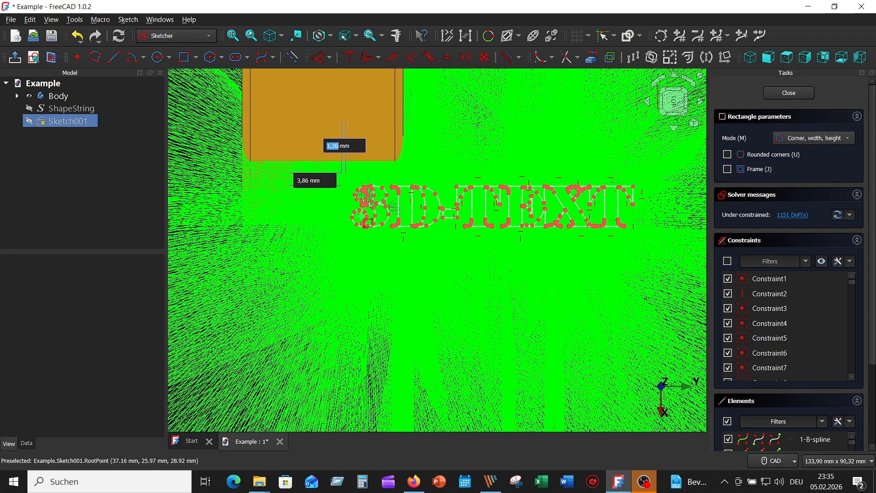
click(651, 236)
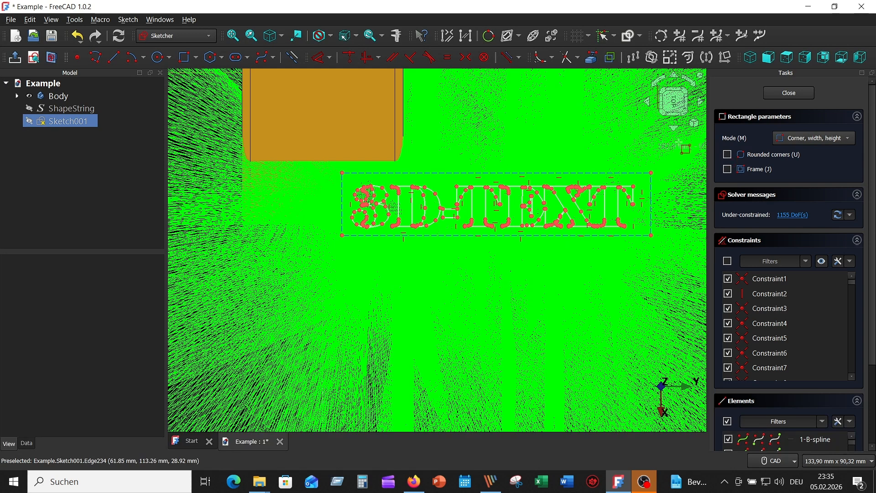
right_click(586, 275)
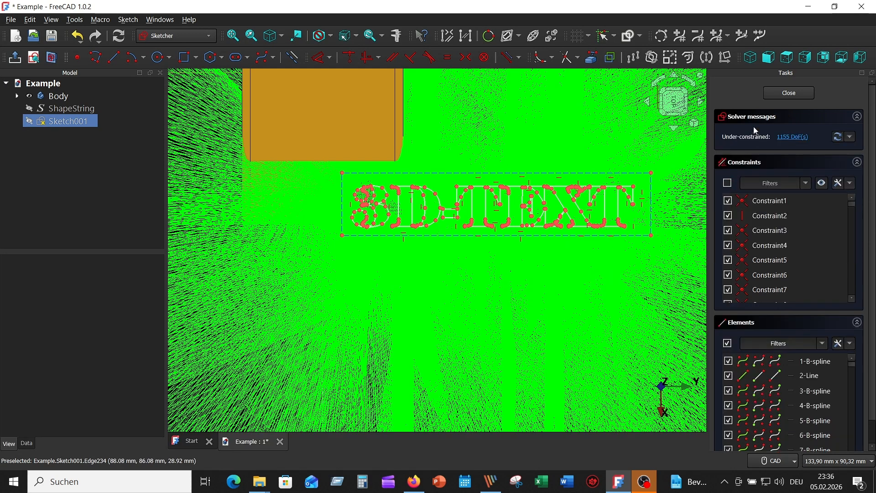
click(797, 94)
click(546, 248)
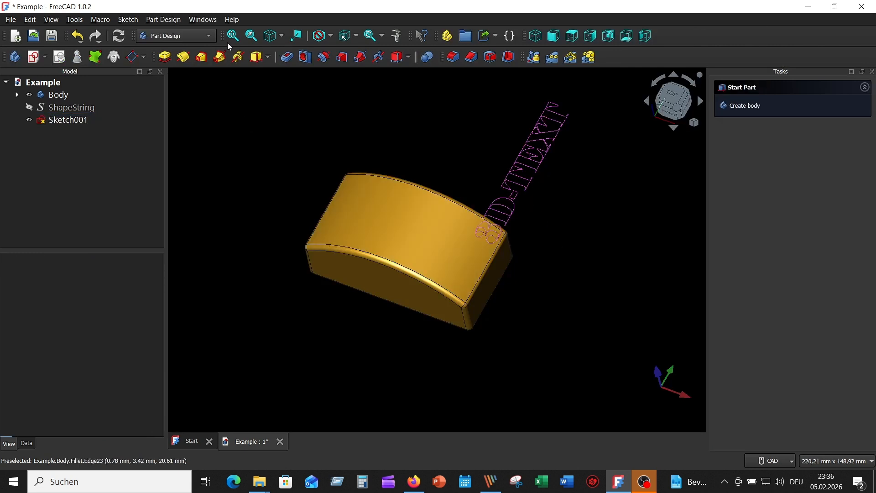
Step: Switch to the Curves workbench
click(209, 39)
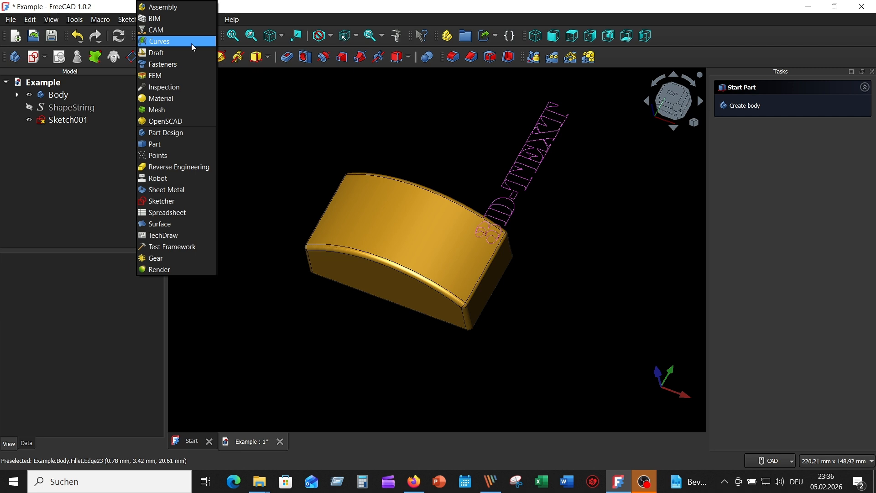
click(192, 44)
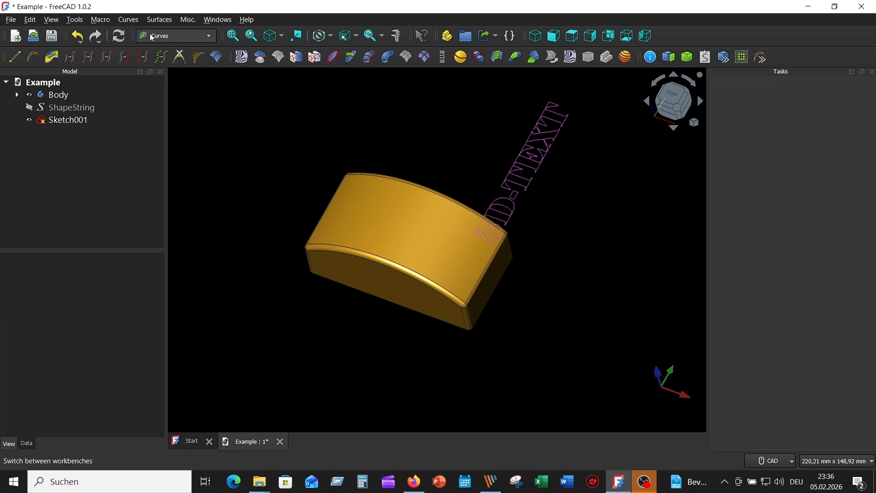
Step: Search the Addon Manager for "cur" to check the Curves workbench entry, and close the manager
click(74, 20)
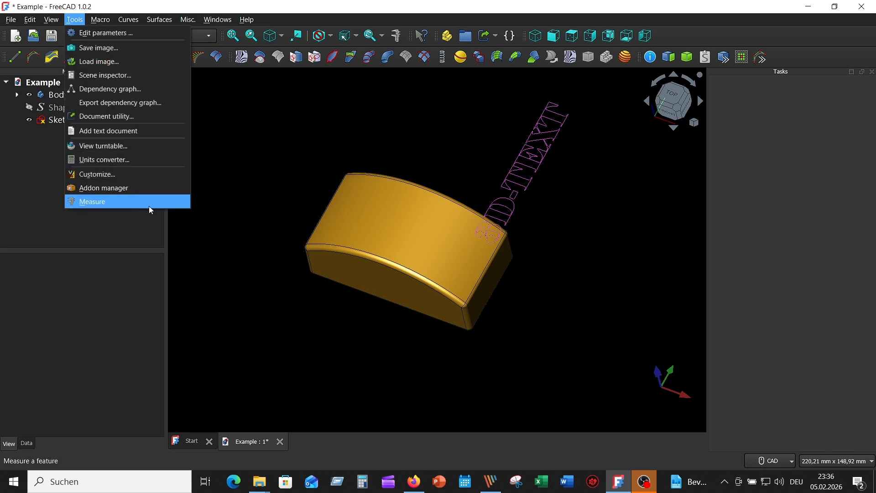
click(147, 193)
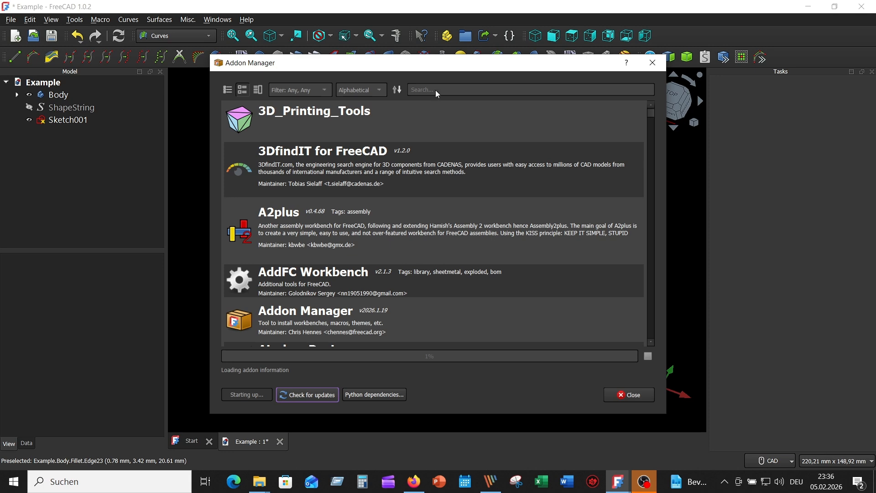
click(437, 89)
text(cur)
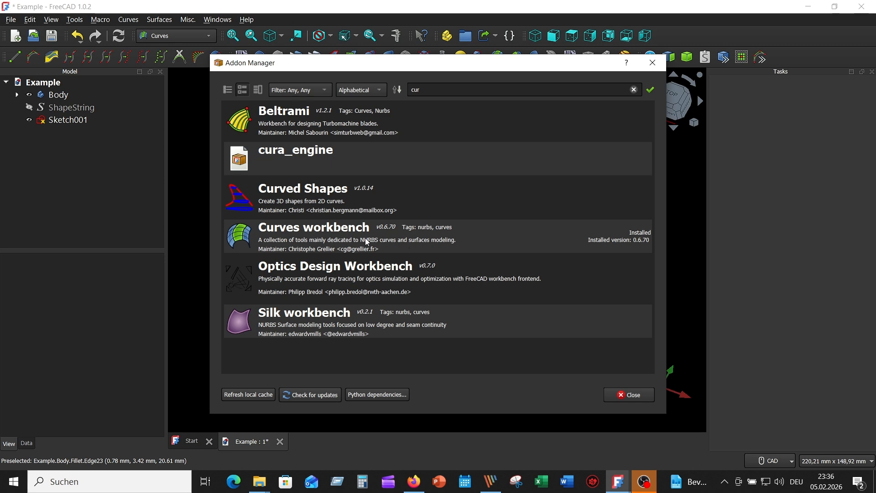
click(639, 394)
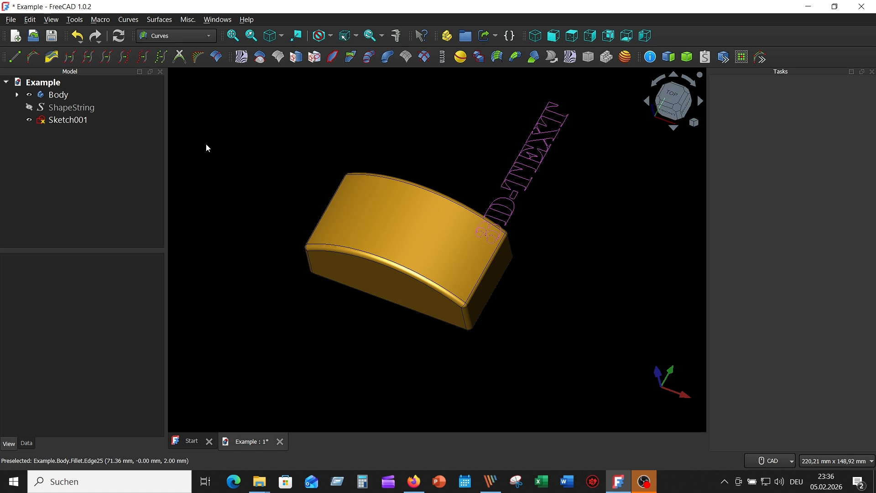
Step: Map Sketch001 onto the body's curved top face with Sketch on surface
click(387, 221)
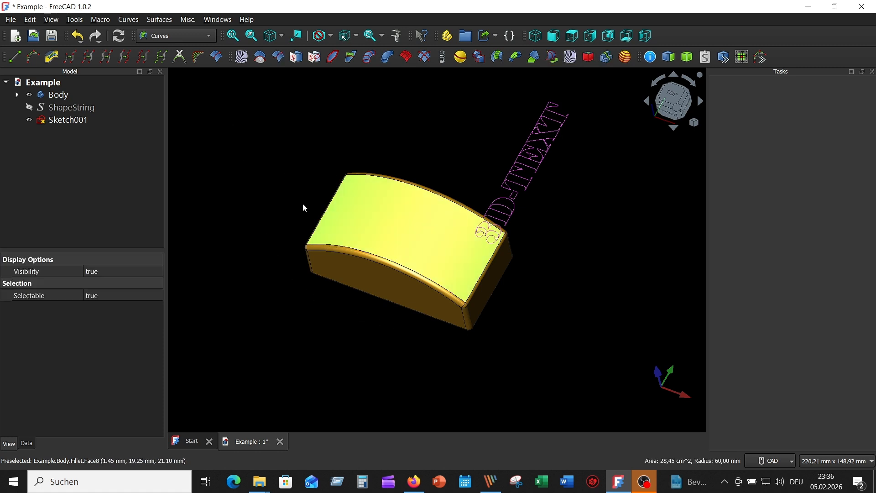
click(68, 120)
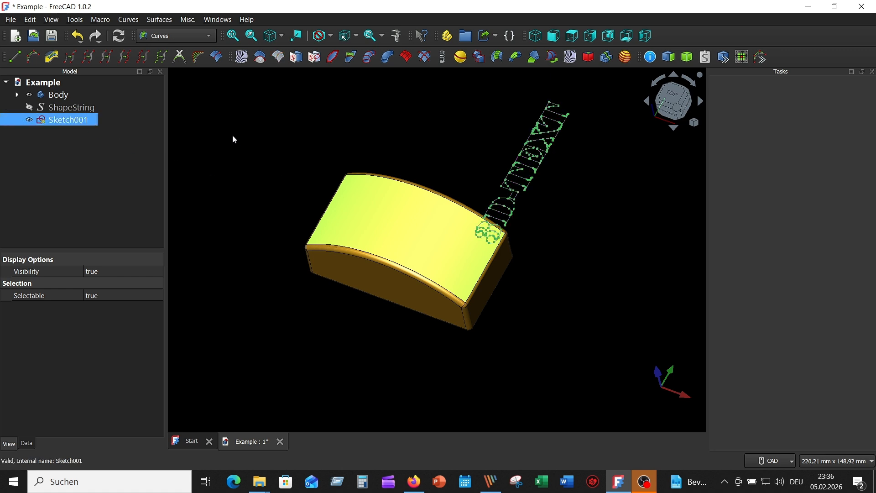
click(294, 61)
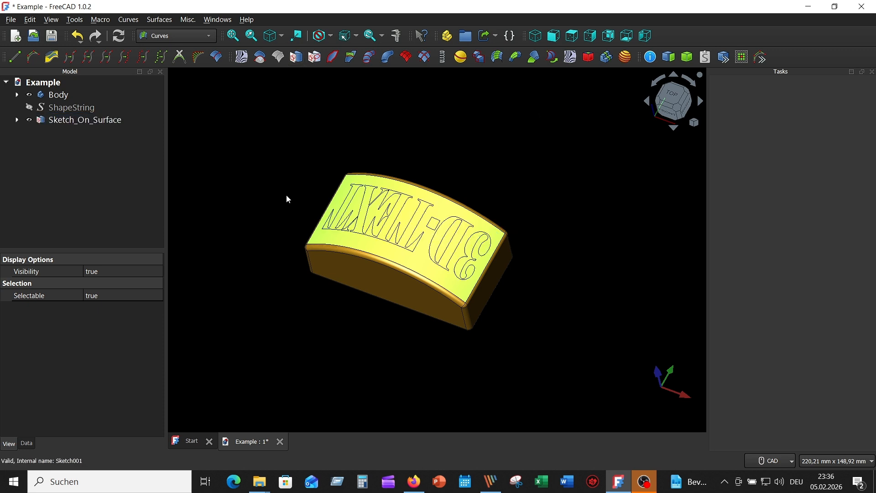
Step: Set both Reverse U and Reverse V to true for Sketch_On_Surface
mouse_move(287, 198)
middle_down()
mouse_move(313, 276)
mouse_move(409, 232)
mouse_move(401, 173)
middle_up()
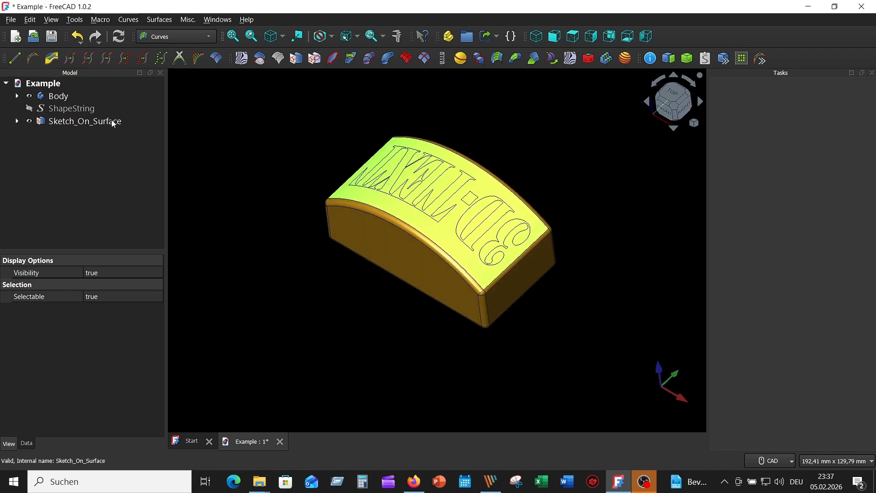
click(113, 122)
scroll(122, 349, down, 2)
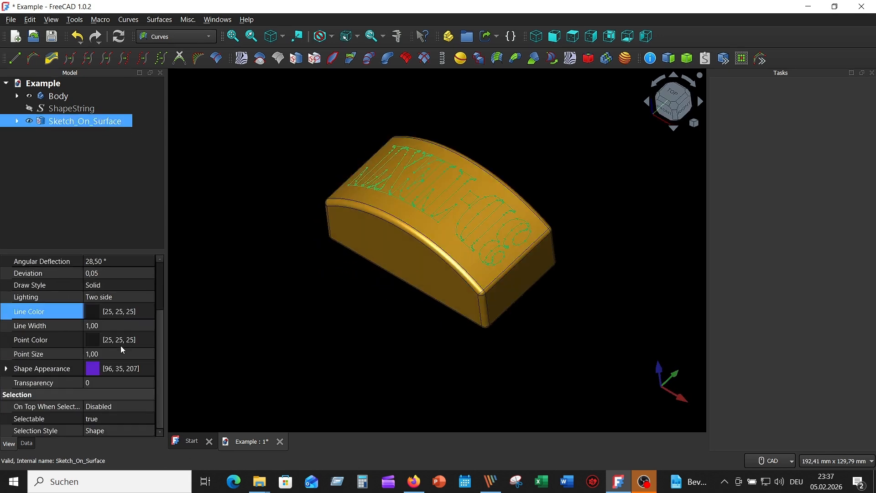
click(27, 443)
scroll(127, 408, down, 1)
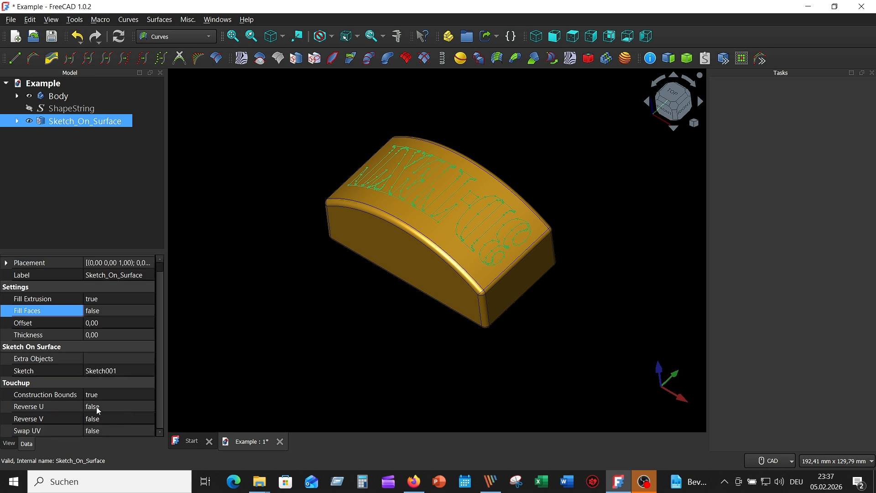
click(120, 412)
click(123, 412)
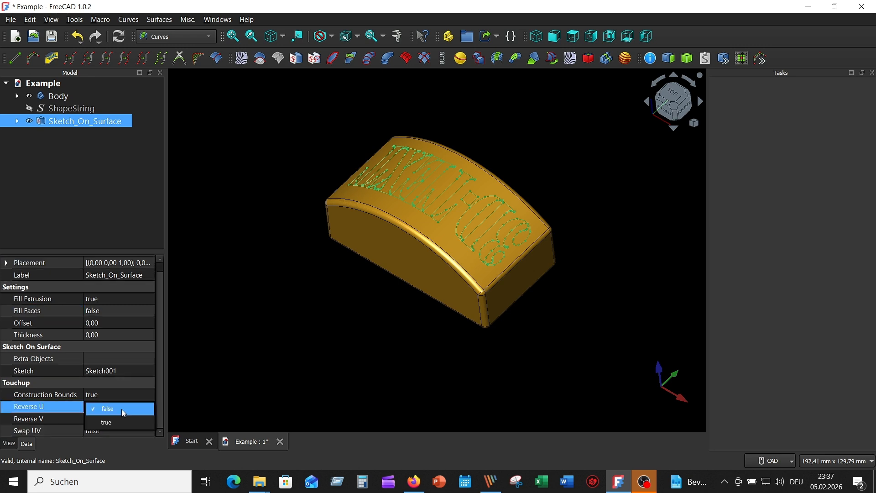
click(120, 424)
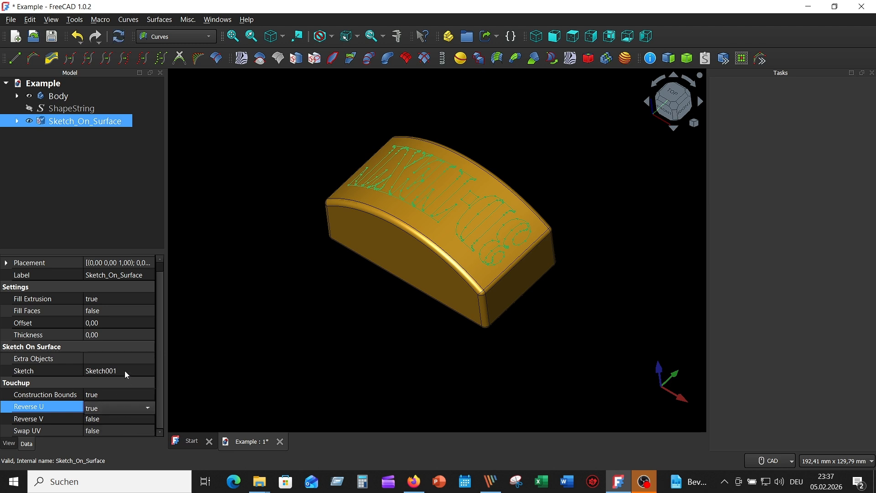
click(120, 421)
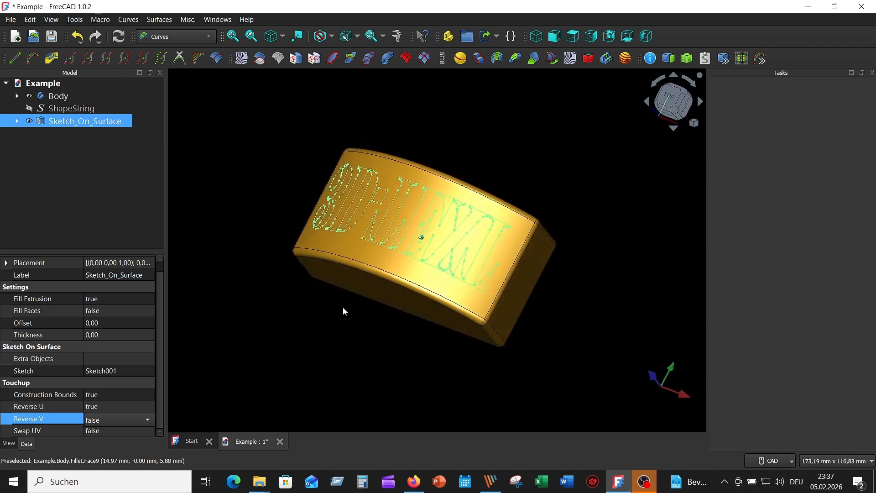
click(128, 422)
click(125, 431)
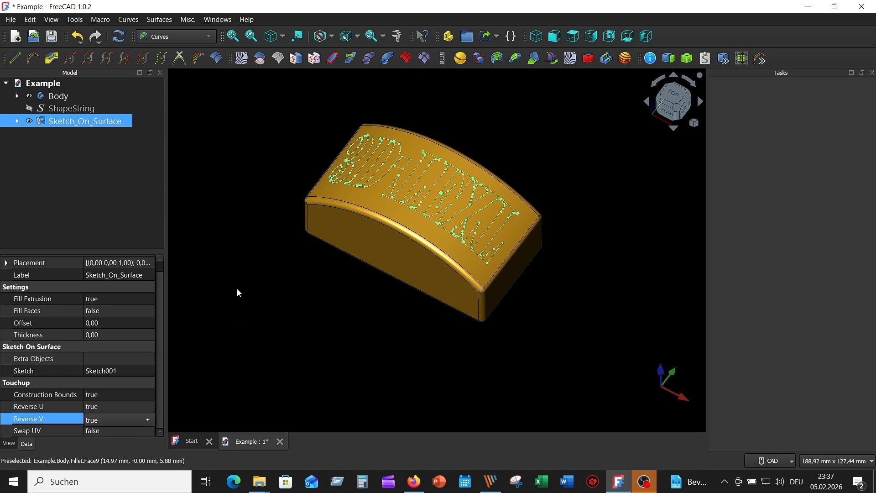
click(236, 256)
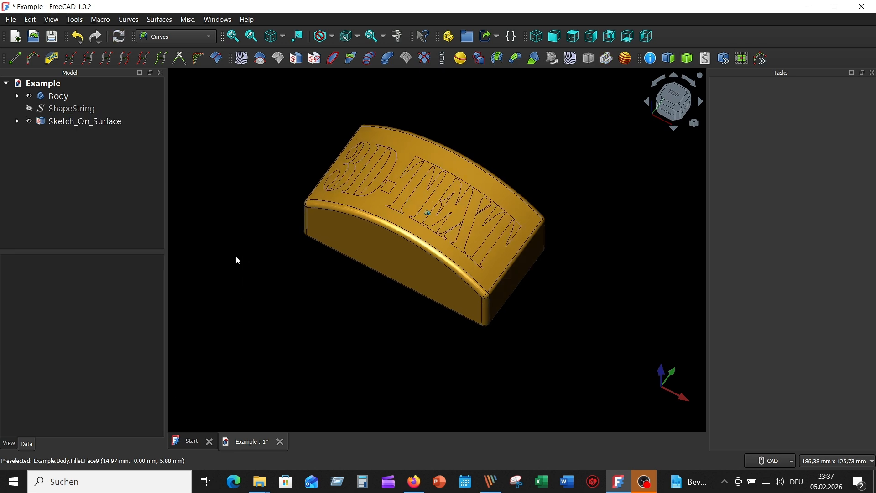
Step: Set the Thickness of Sketch_On_Surface to 2,00 to give the mapped text depth
click(114, 124)
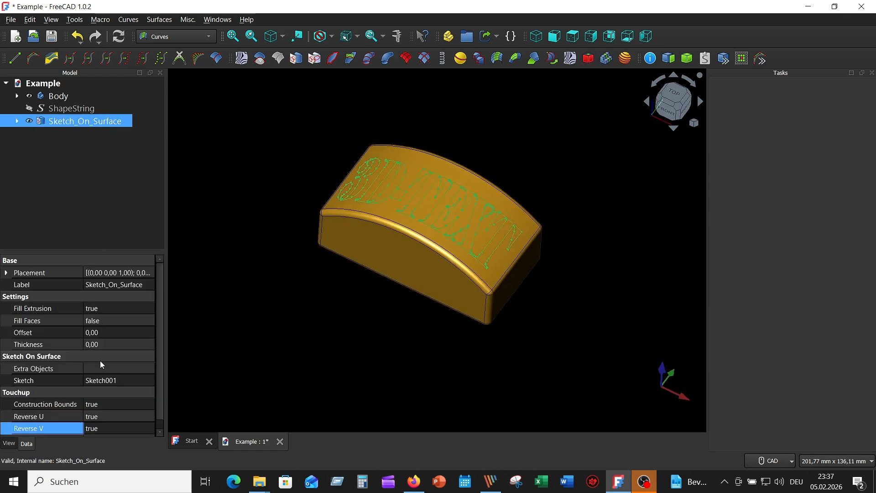
scroll(117, 361, down, 1)
scroll(120, 361, up, 1)
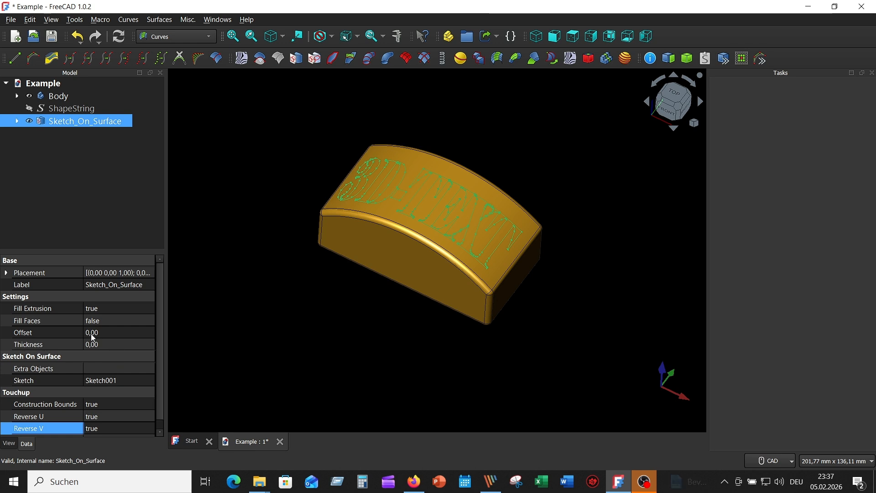
click(119, 346)
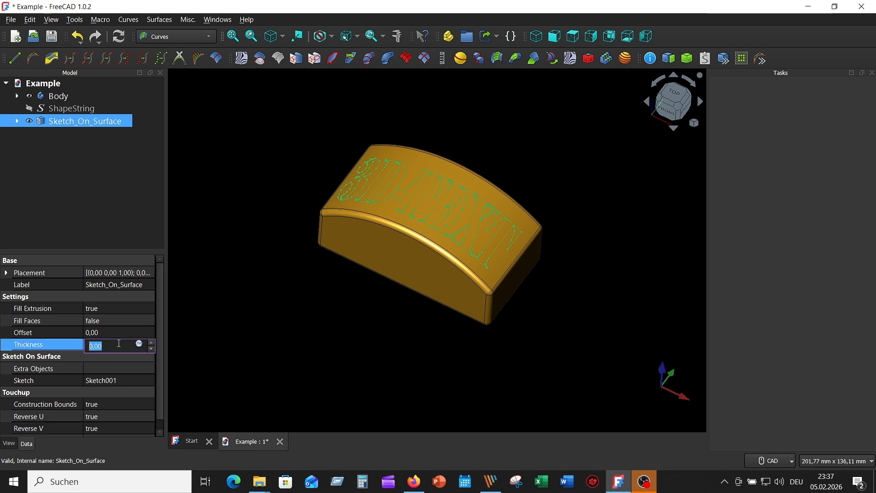
click(152, 343)
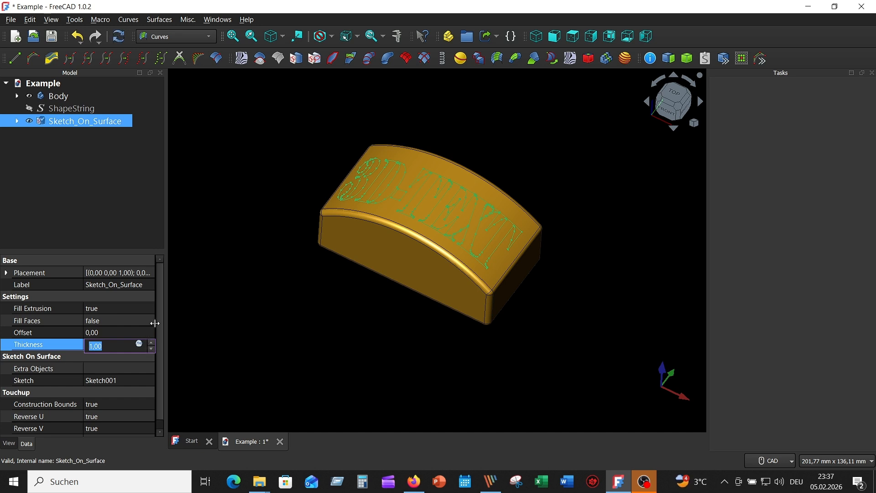
key(Up)
Step: Set Fill Faces to true for Sketch_On_Surface so the letters become closed solids
click(126, 323)
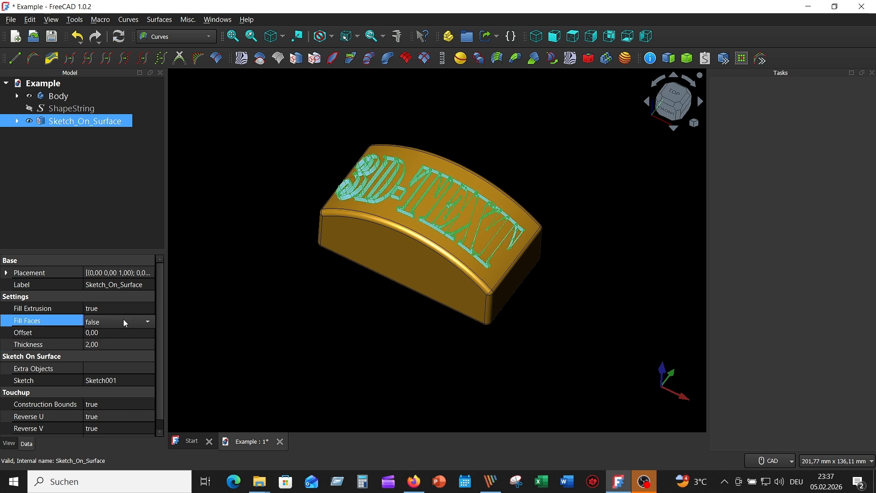
click(126, 323)
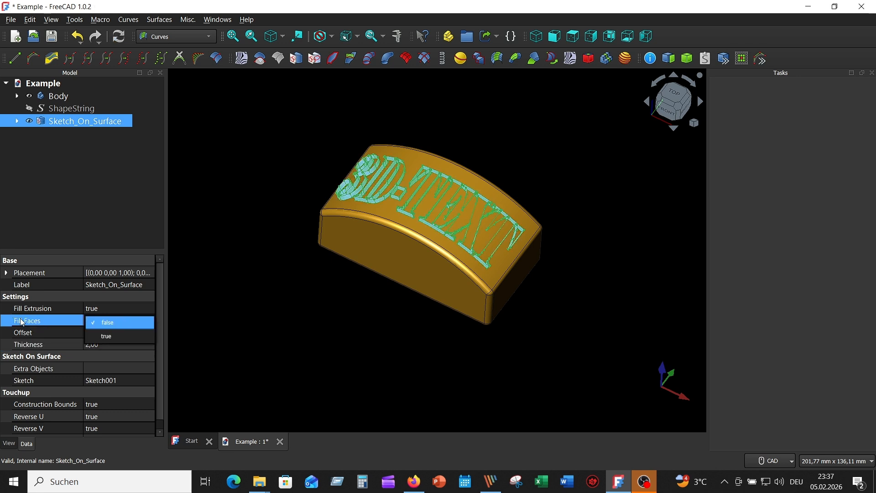
click(113, 338)
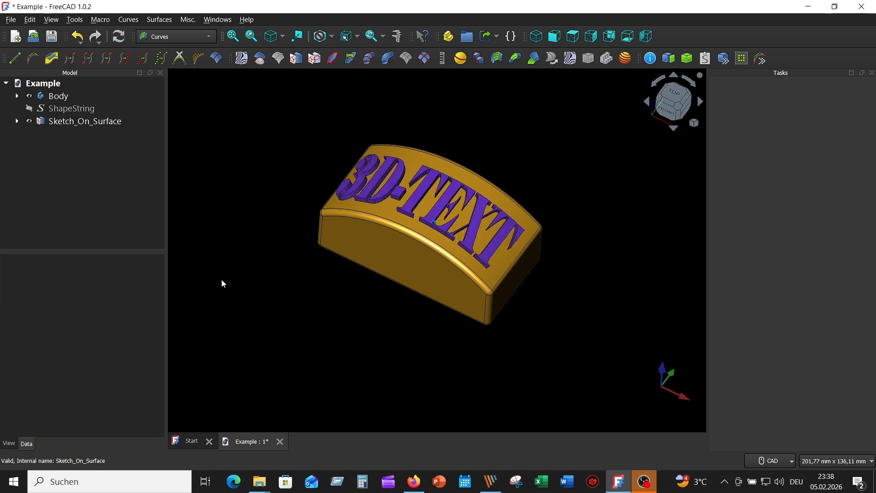
Step: Set the display mode of Sketch_On_Surface to Shaded and clear the selection
click(107, 126)
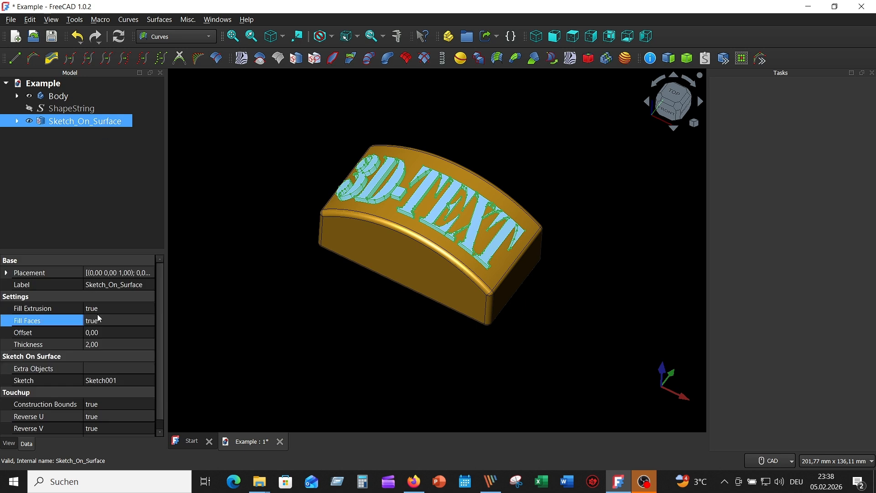
click(11, 446)
scroll(122, 320, up, 2)
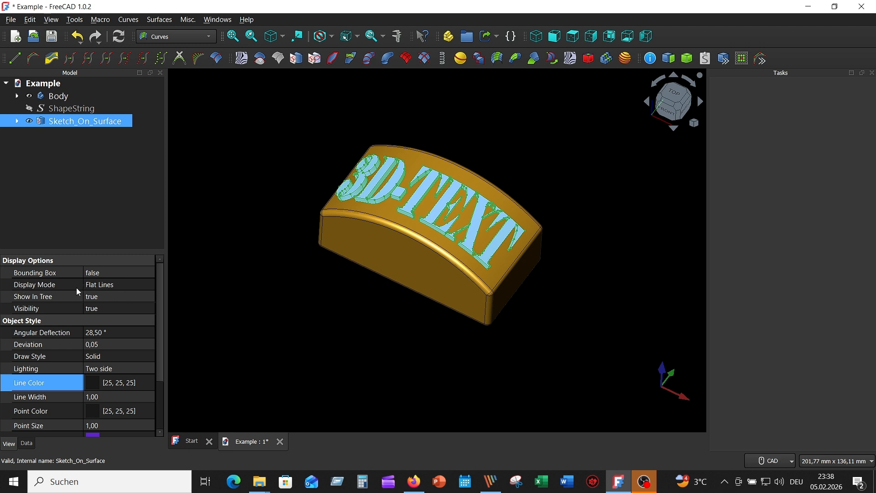
click(142, 291)
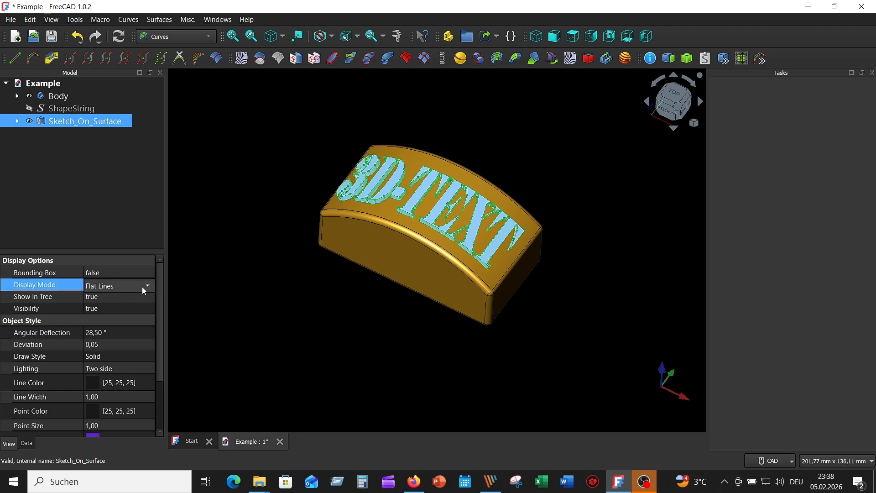
click(143, 288)
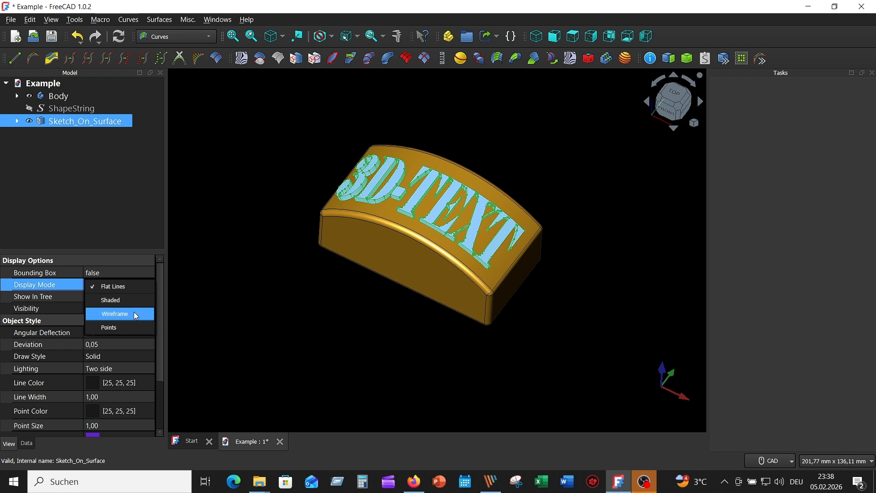
click(151, 301)
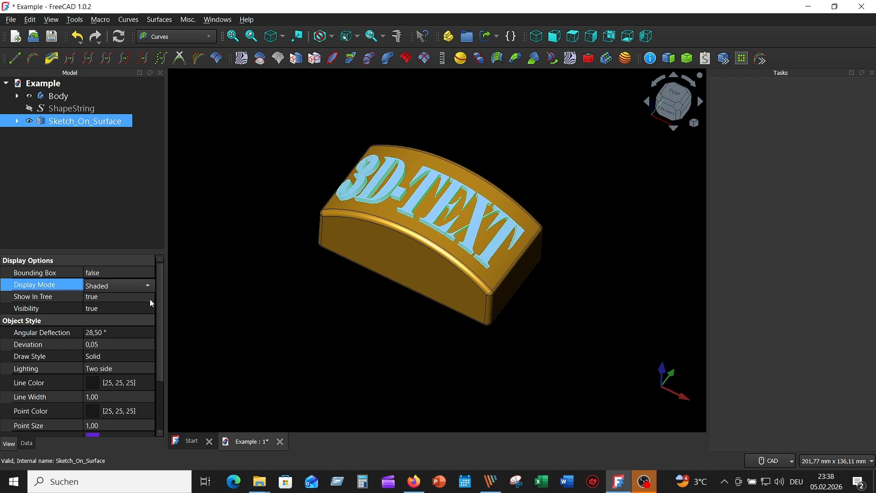
click(224, 262)
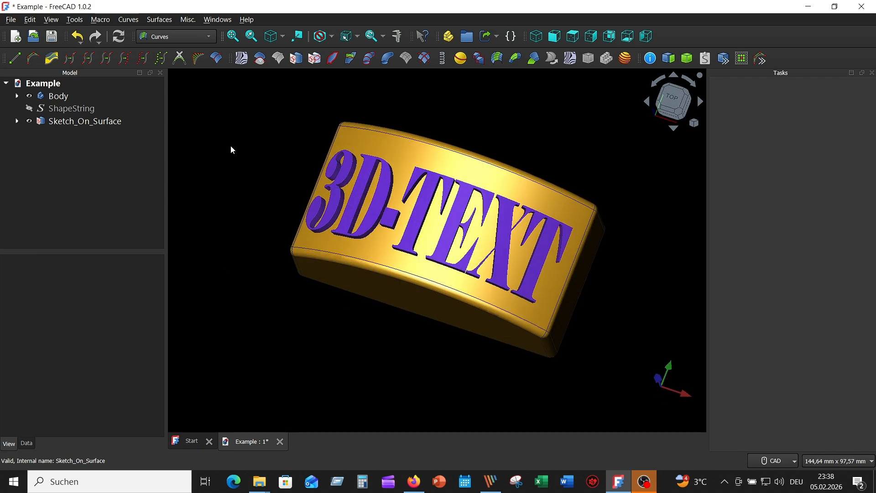
Step: Switch to the Part workbench and make a Union of Body and Sketch_On_Surface
click(209, 36)
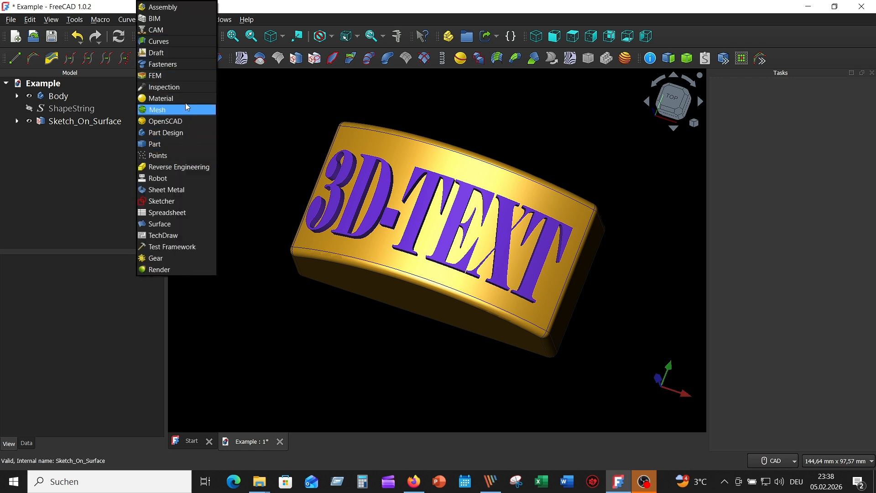
click(189, 144)
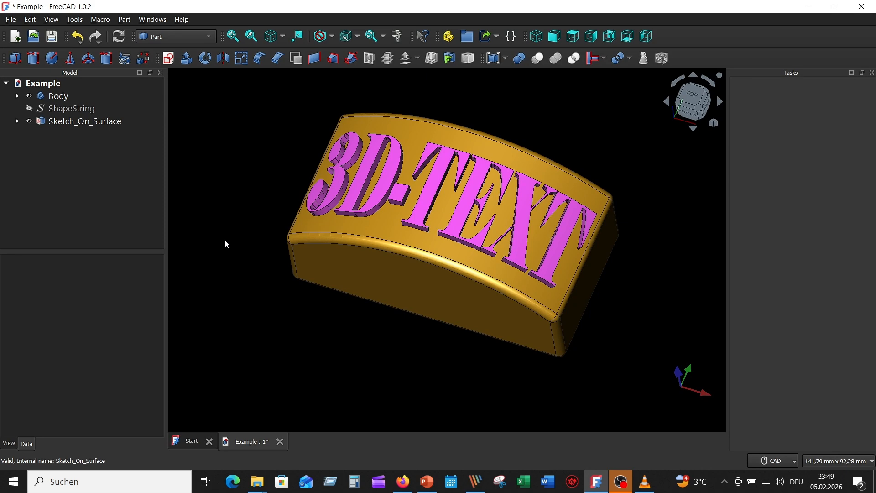
click(69, 96)
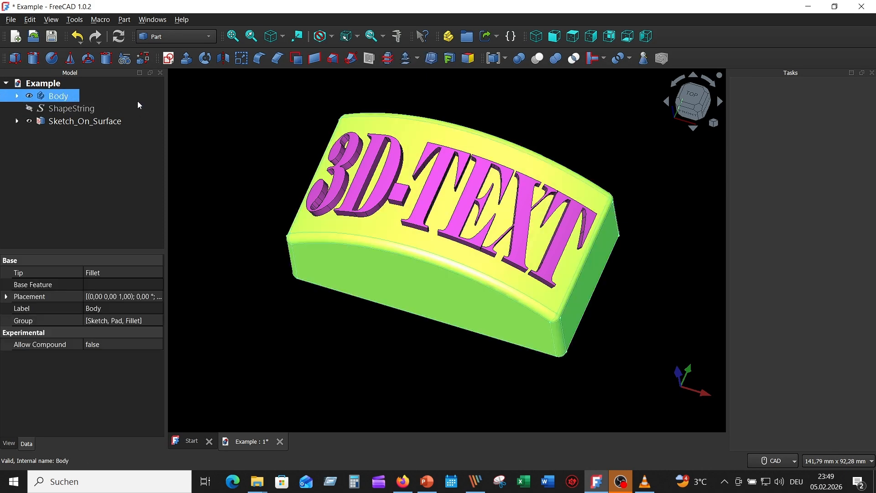
ctrl+click(91, 121)
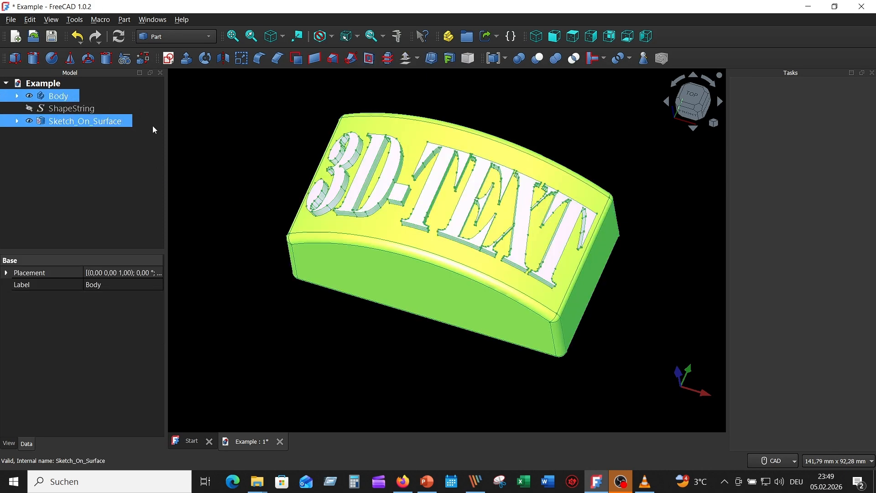
click(557, 59)
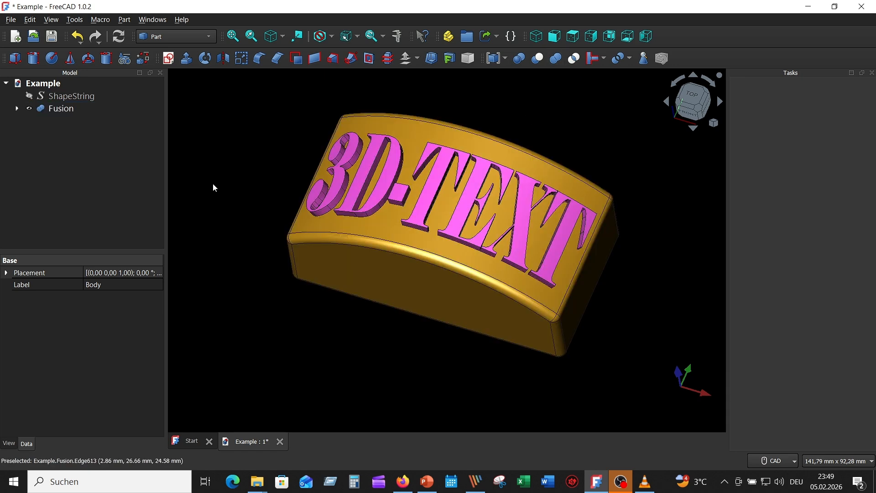
Step: Set the display mode of the fused body-and-text object to Shaded and clear the selection
click(71, 113)
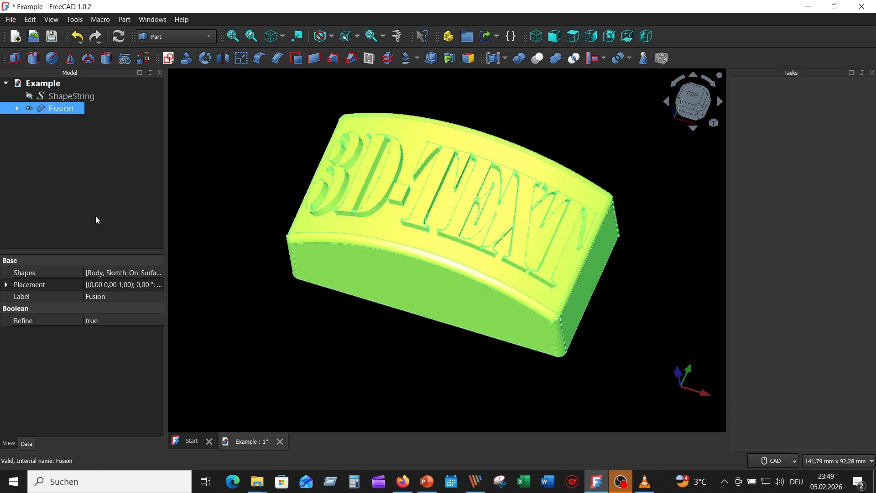
click(10, 443)
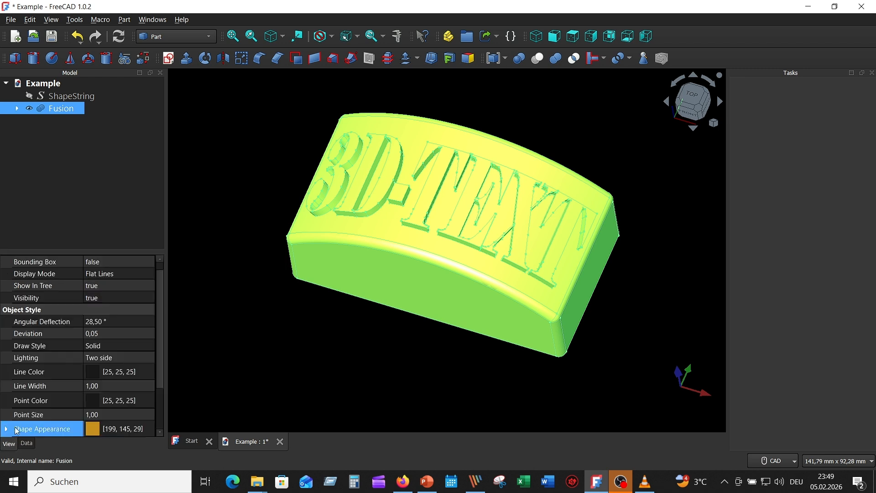
scroll(118, 360, up, 1)
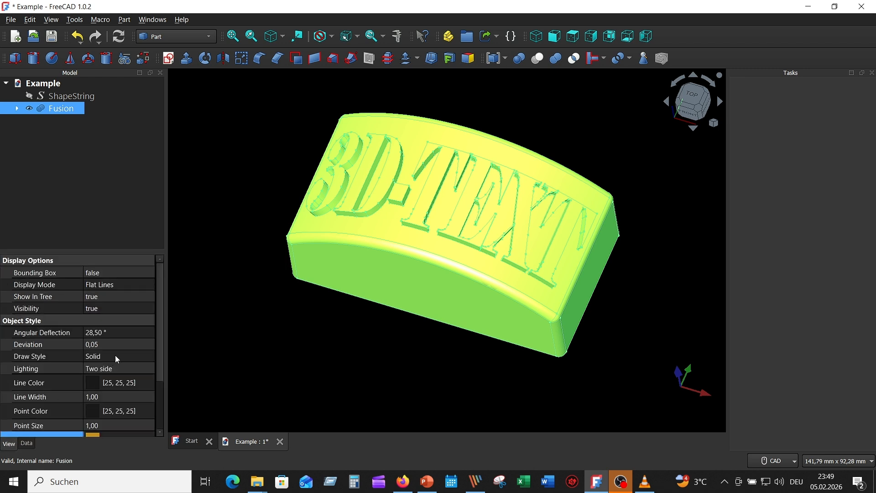
click(141, 288)
click(140, 289)
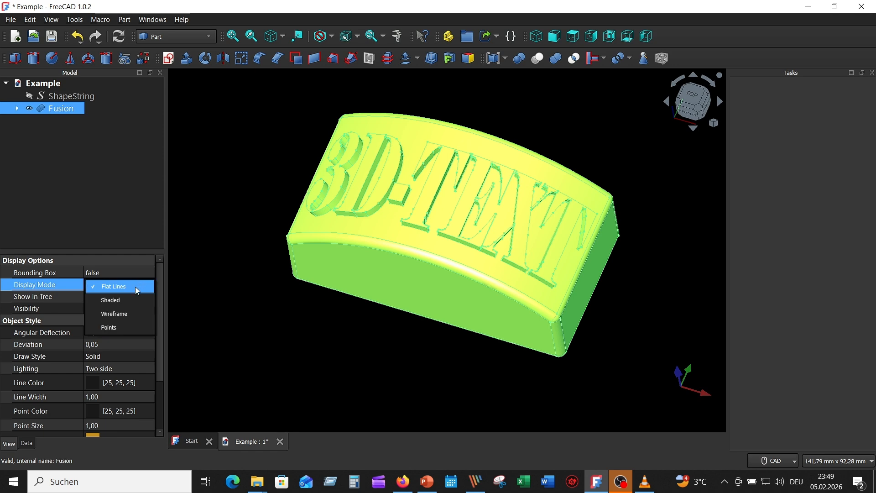
click(135, 300)
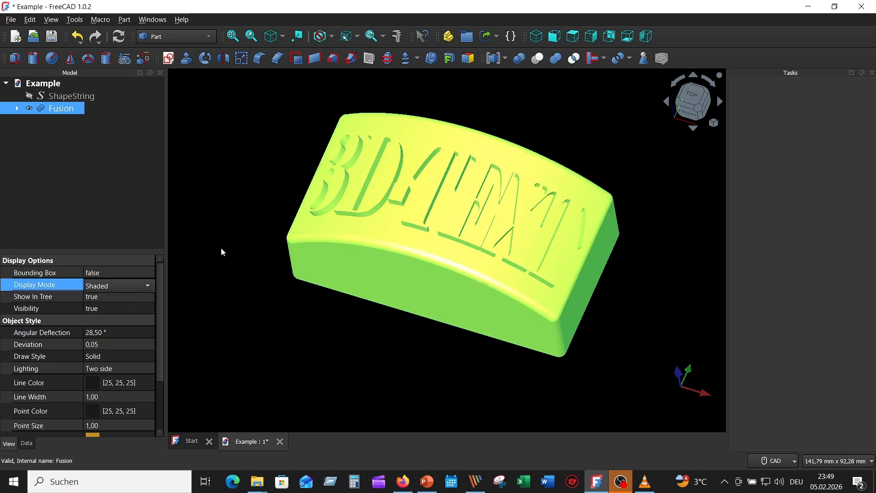
click(238, 235)
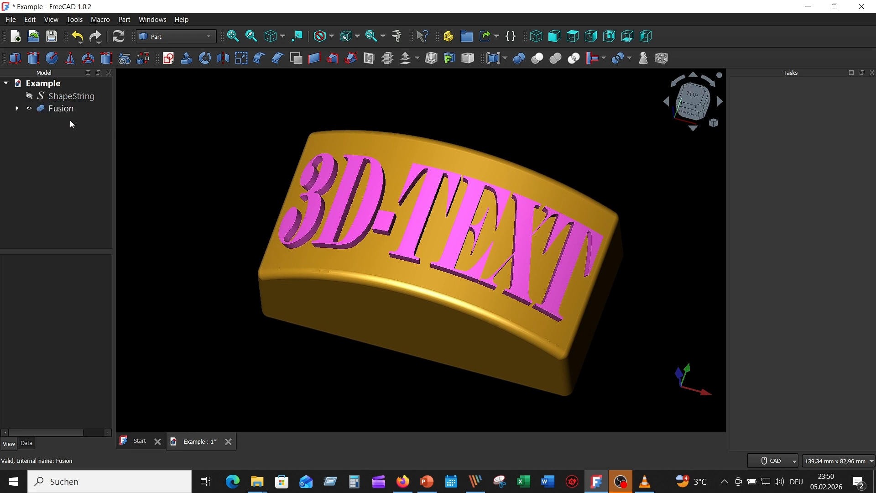
Step: Hide and show the Fusion object twice to check that the body and text behave as one object
click(29, 109)
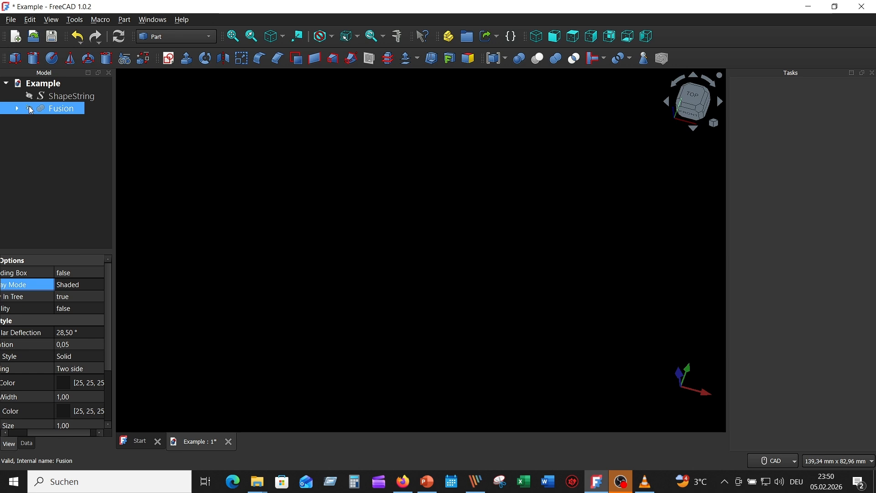
click(29, 108)
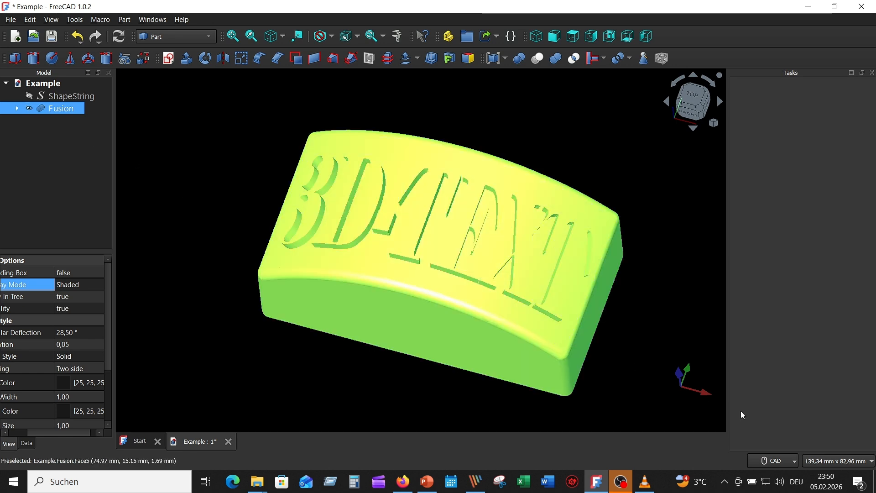
click(372, 358)
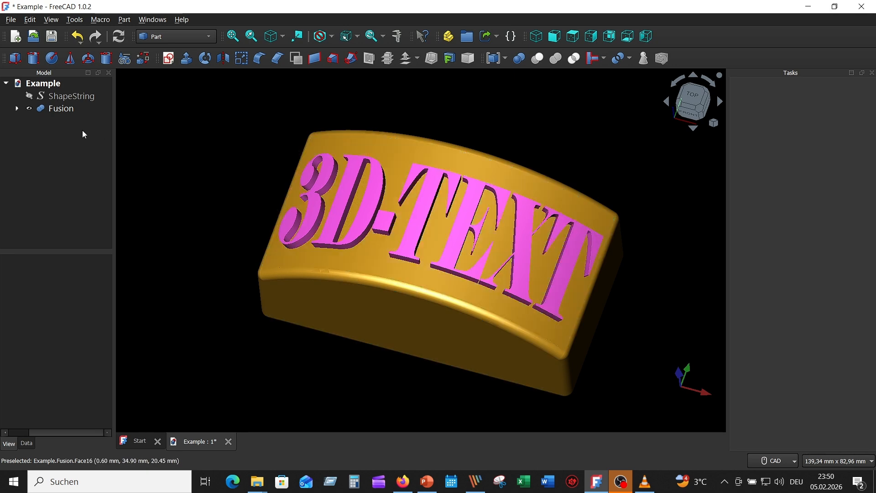
click(29, 110)
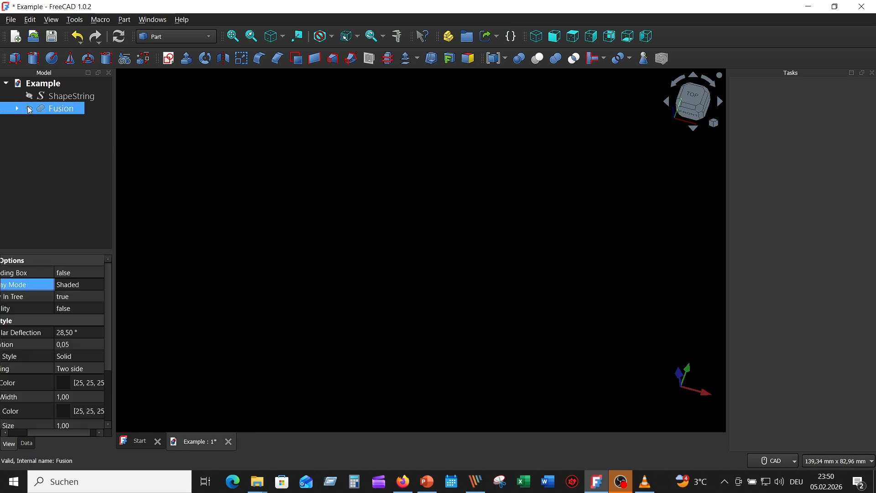
click(30, 111)
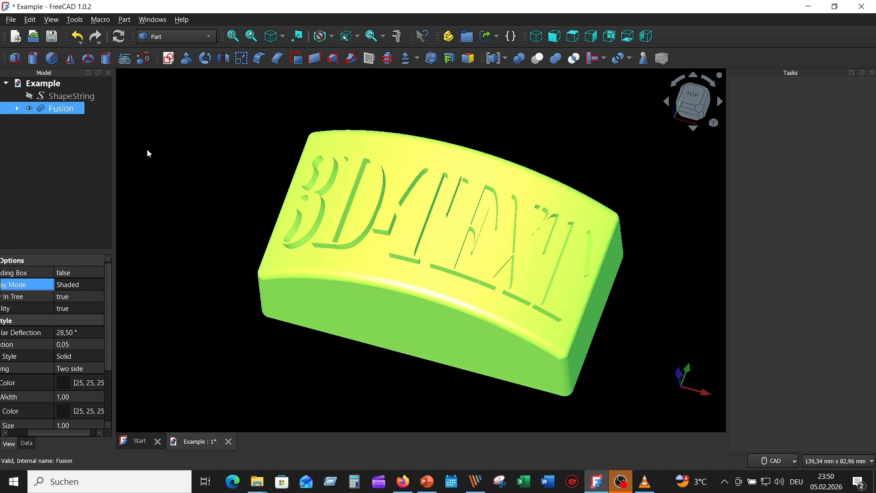
click(166, 158)
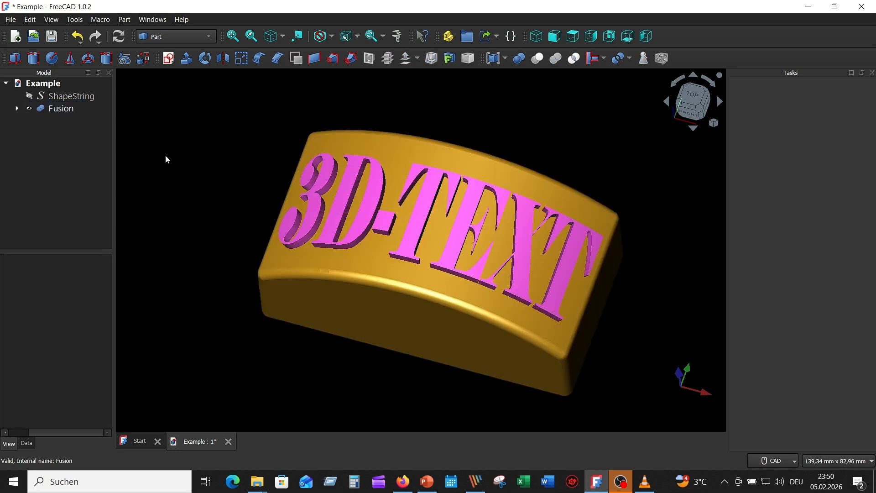